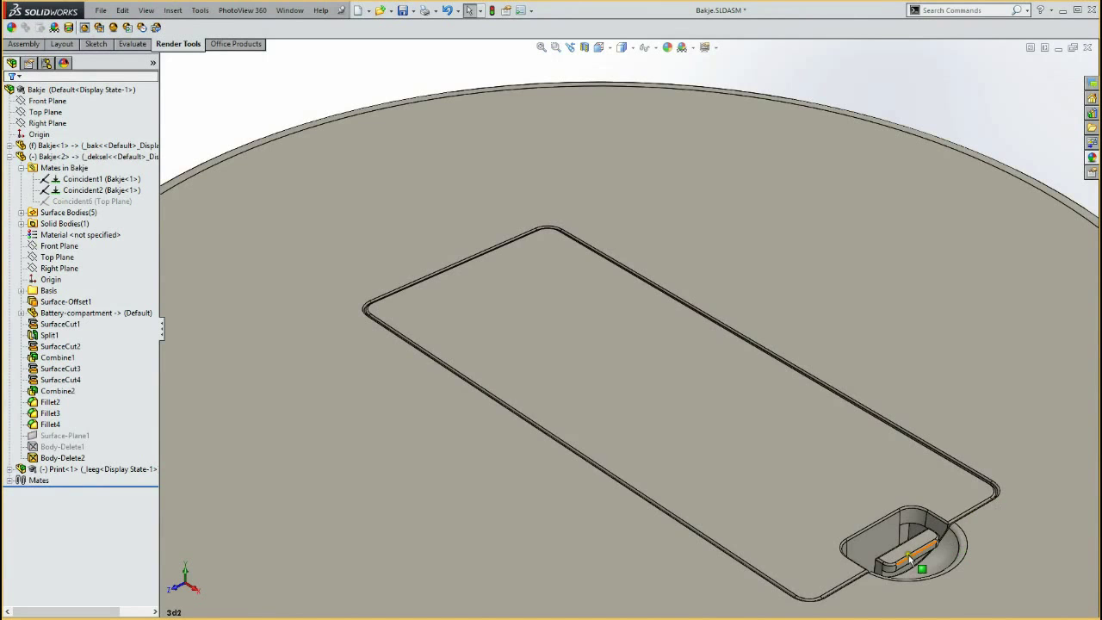
- Swing the battery lid up off the round base and inspect both battery cradles from several angles
mouse_move(806, 565)
mouse_down()
mouse_move(769, 492)
mouse_move(585, 235)
mouse_move(455, 148)
mouse_up()
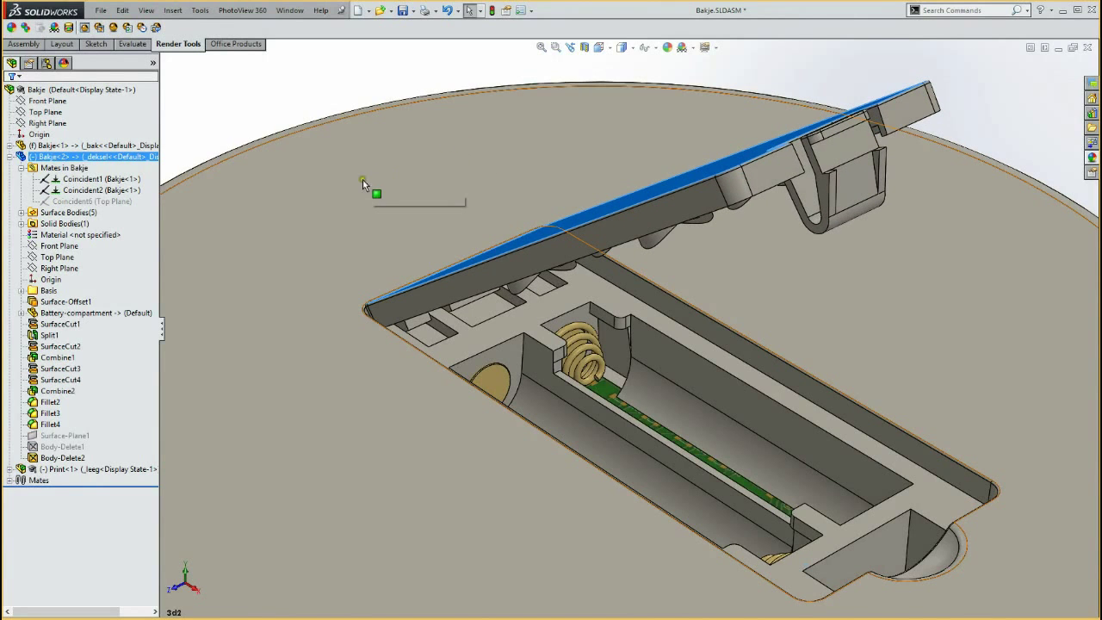
middle_drag(326, 208, 313, 339)
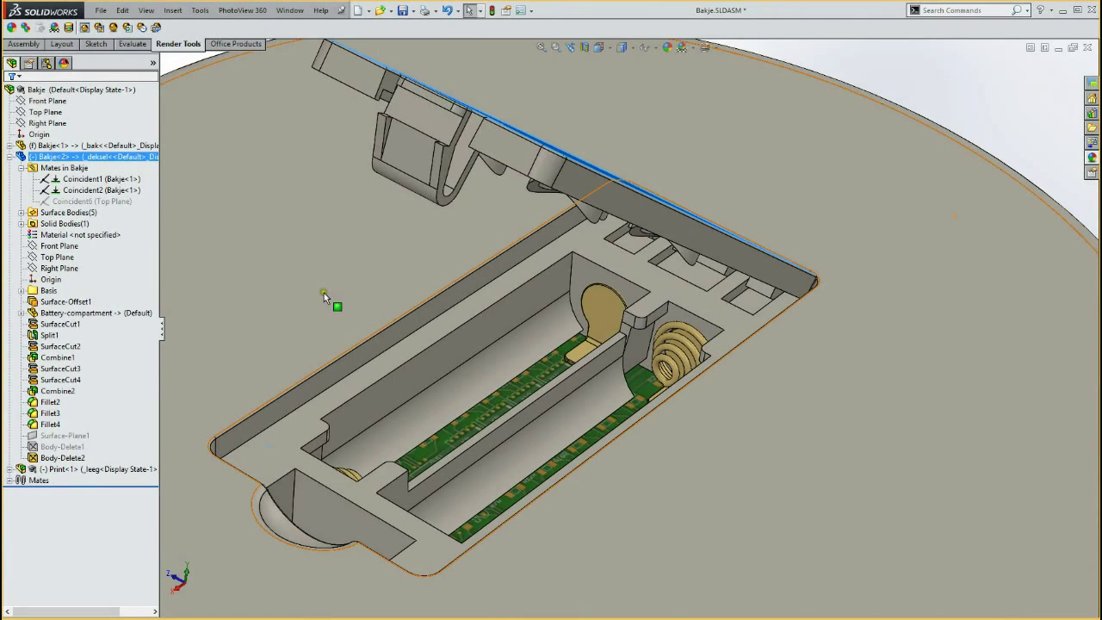
key(Left)
key(Left)
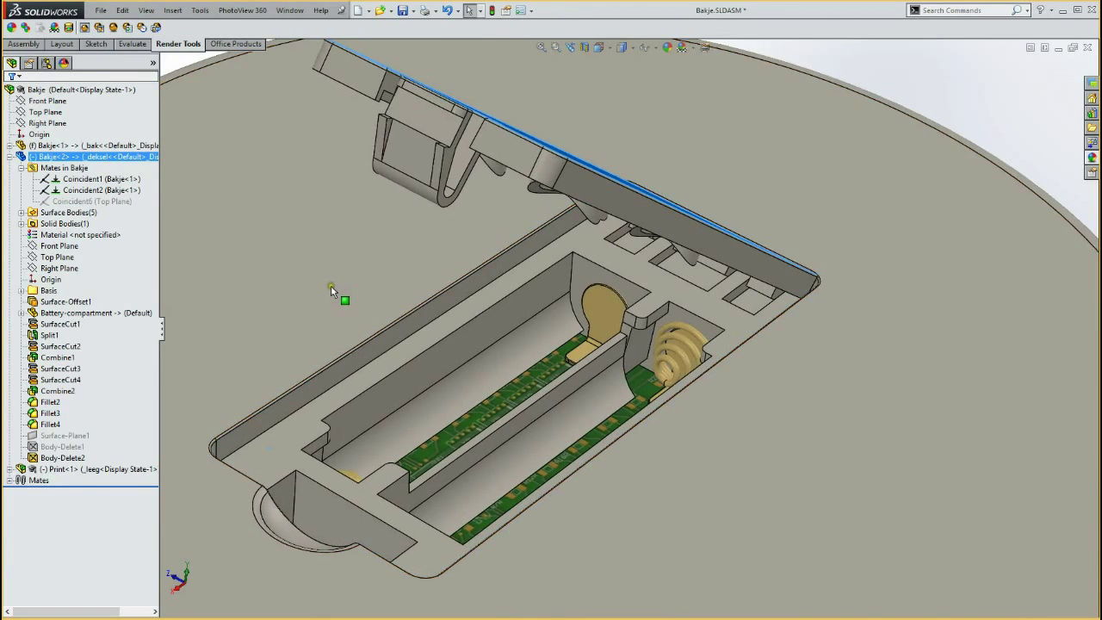
key(Up)
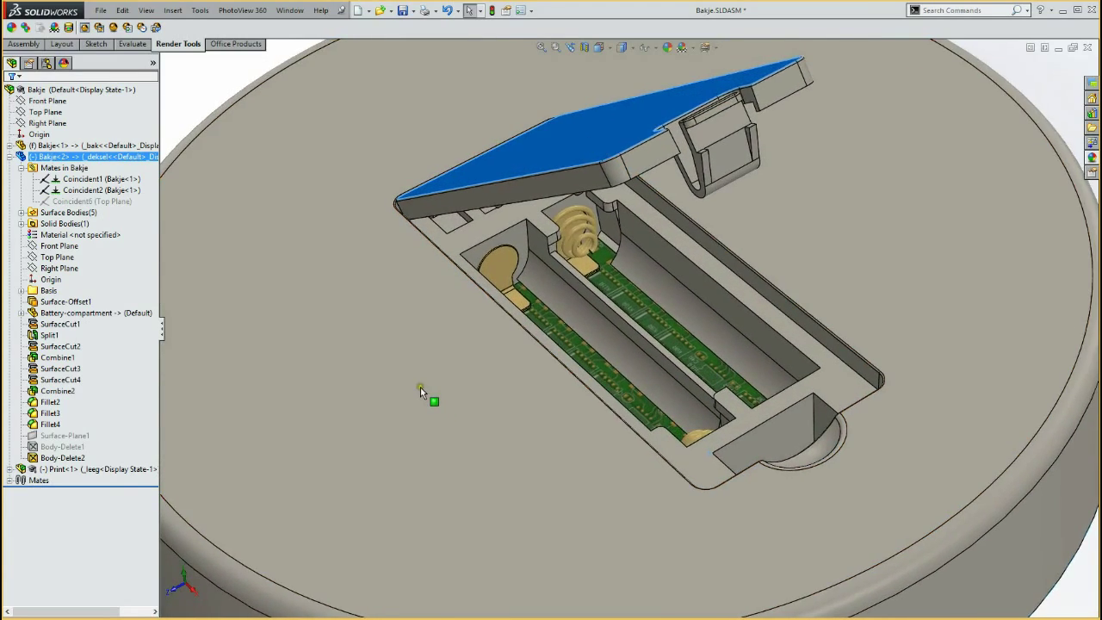
click(190, 95)
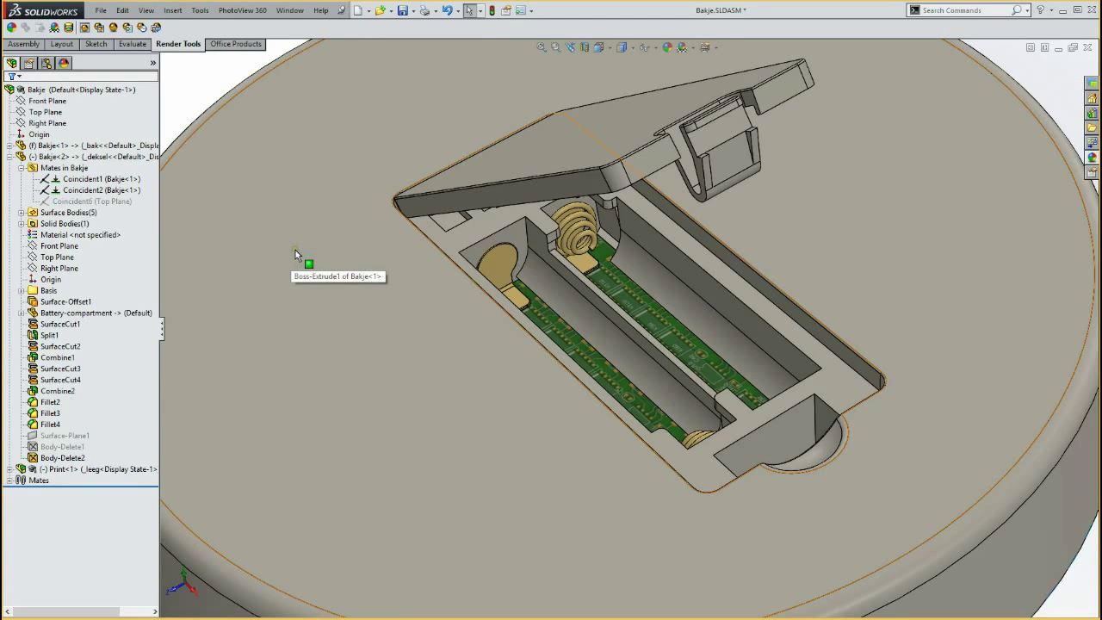
key(ctrl+shift+z)
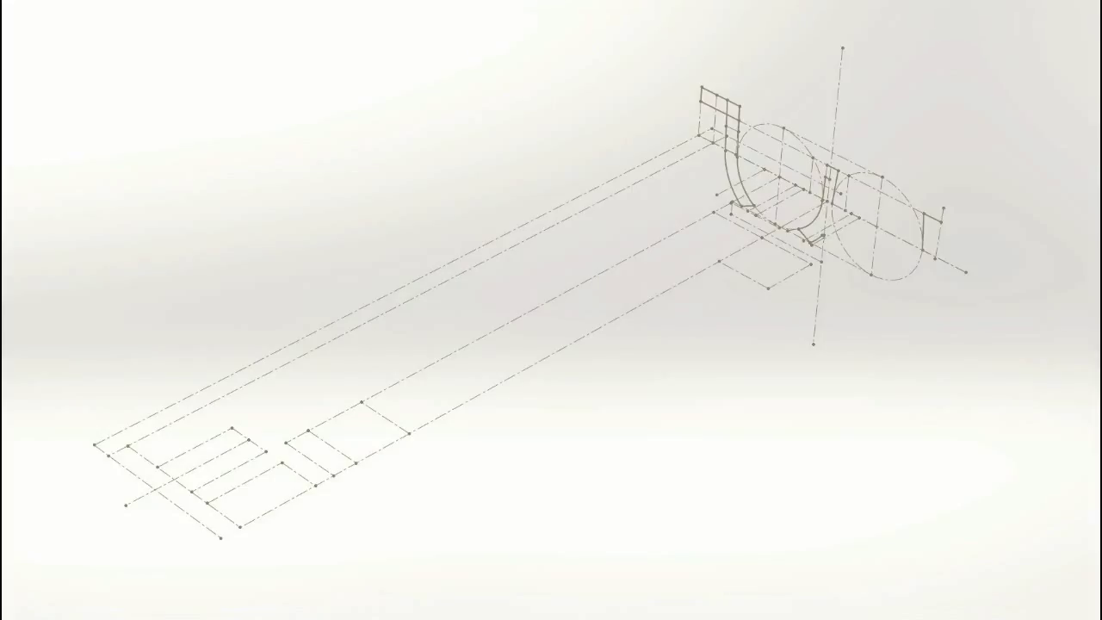
- Select the Ref 3D sketches, including the long dash-dot one, to show the rounded-rectangle frame wall
click(800, 336)
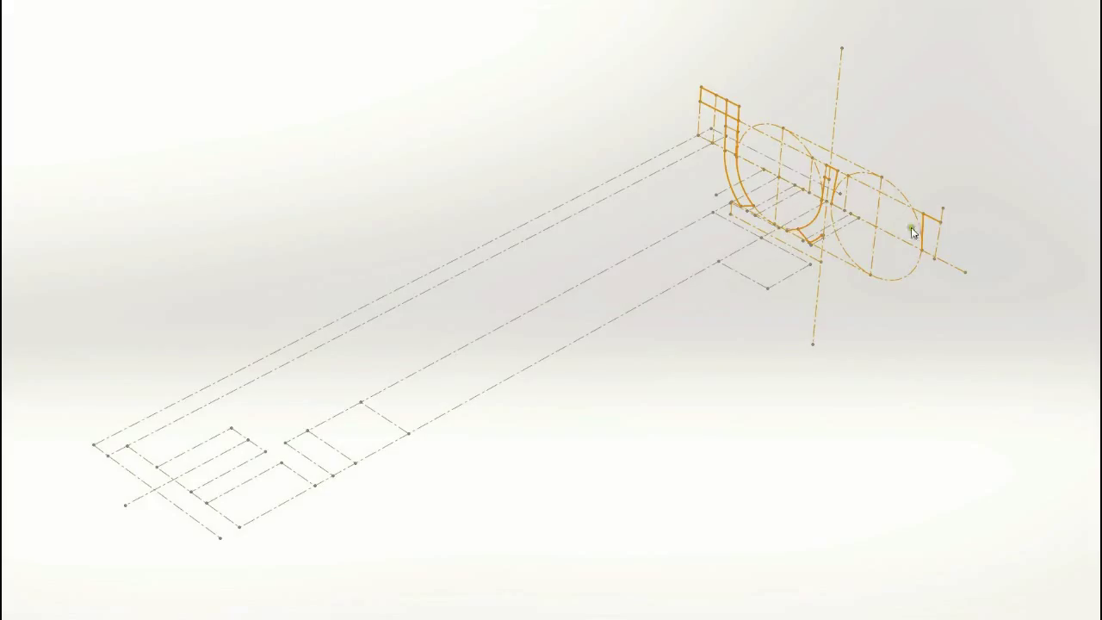
click(741, 179)
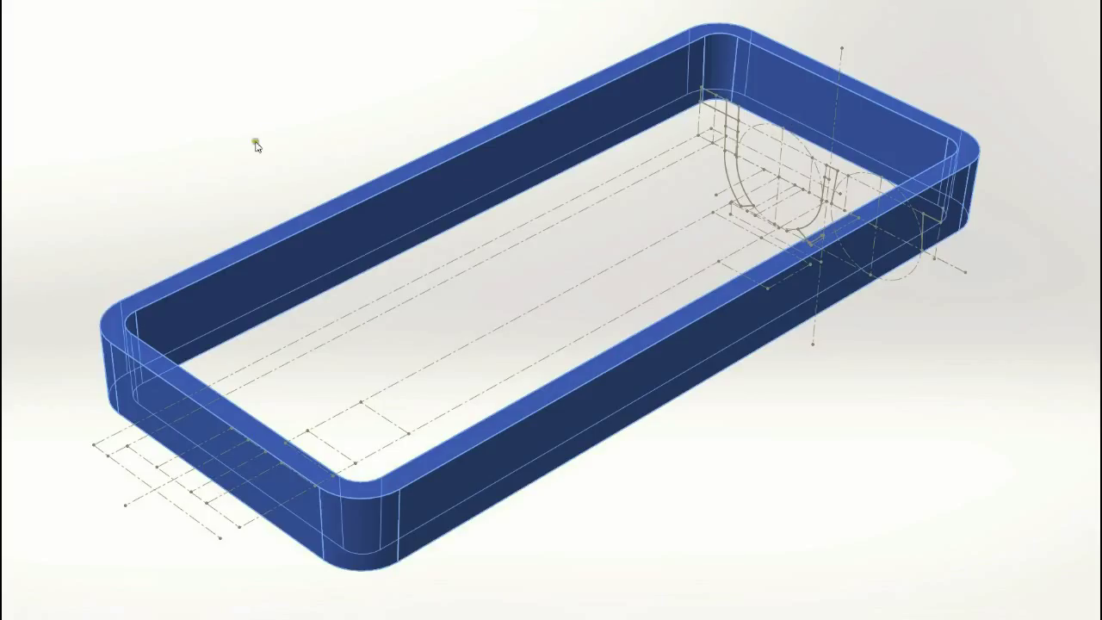
- Add the far-wall rail, the notch at the tray's right end and the half-disc body
click(153, 215)
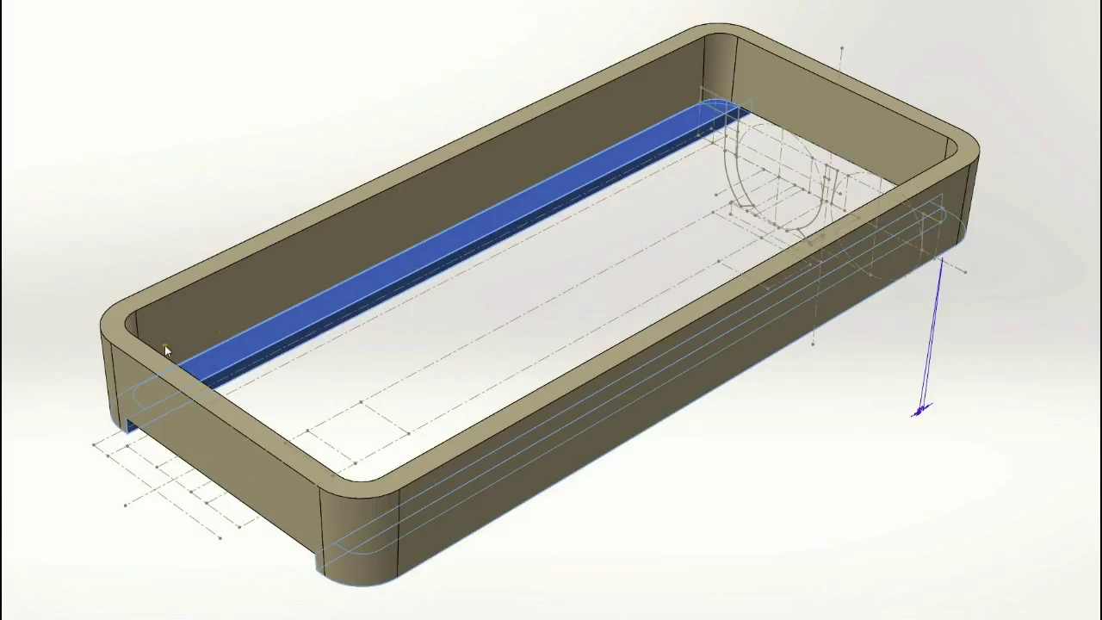
key(Return)
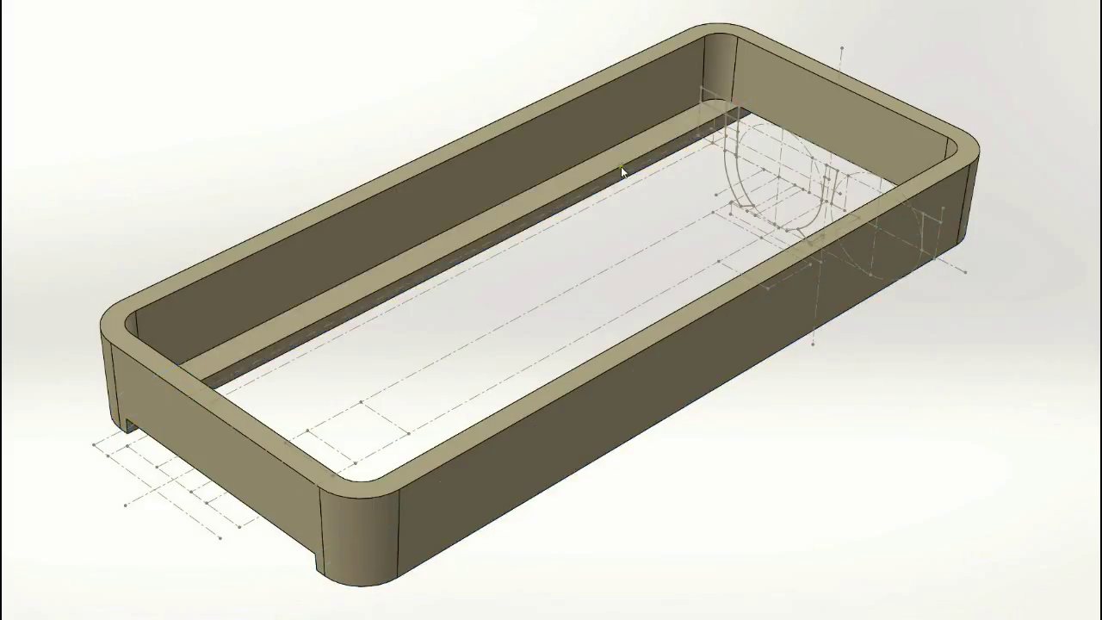
key(Return)
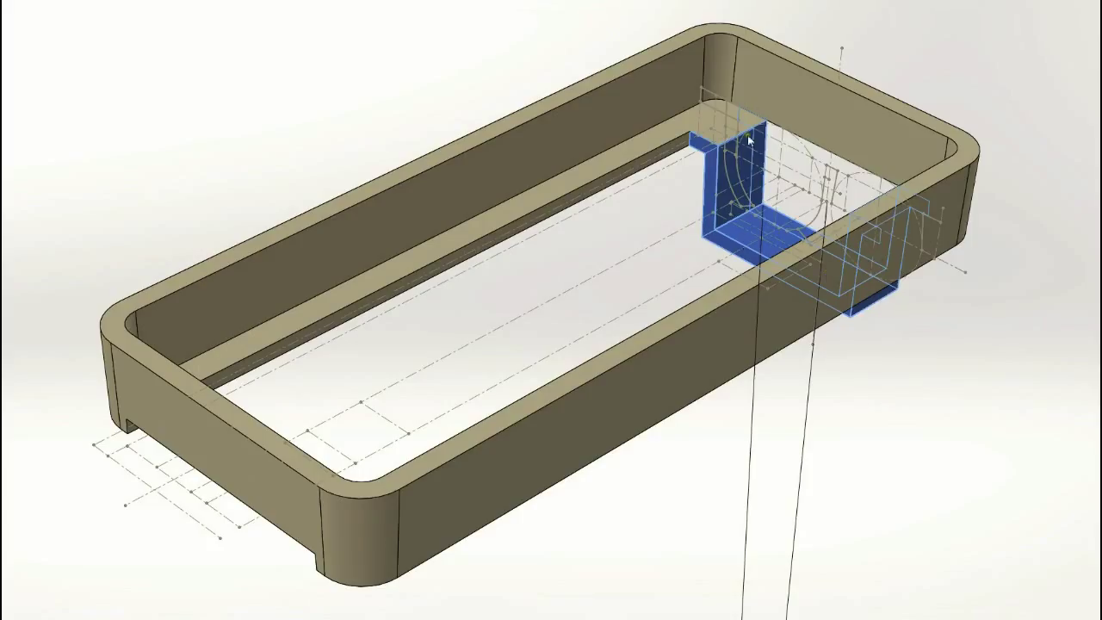
key(Return)
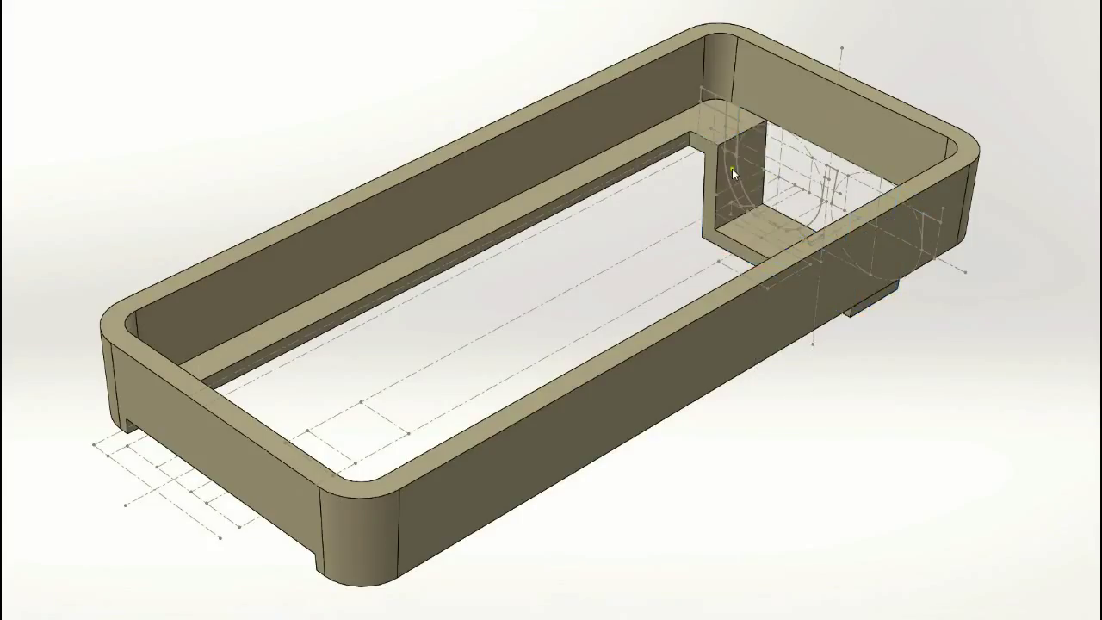
key(ctrl+z)
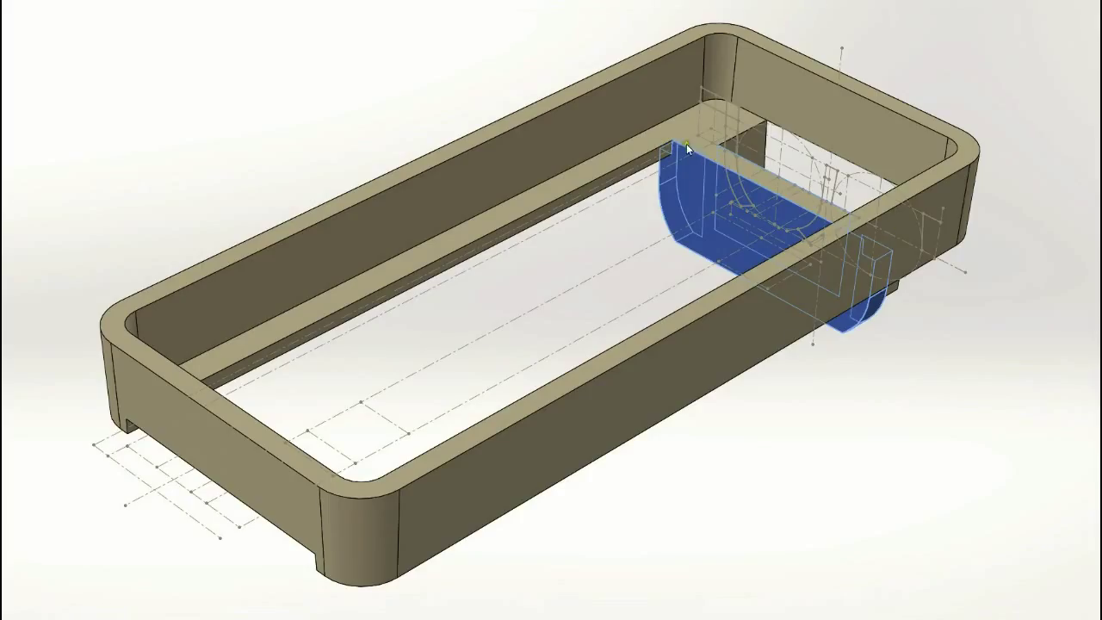
key(Return)
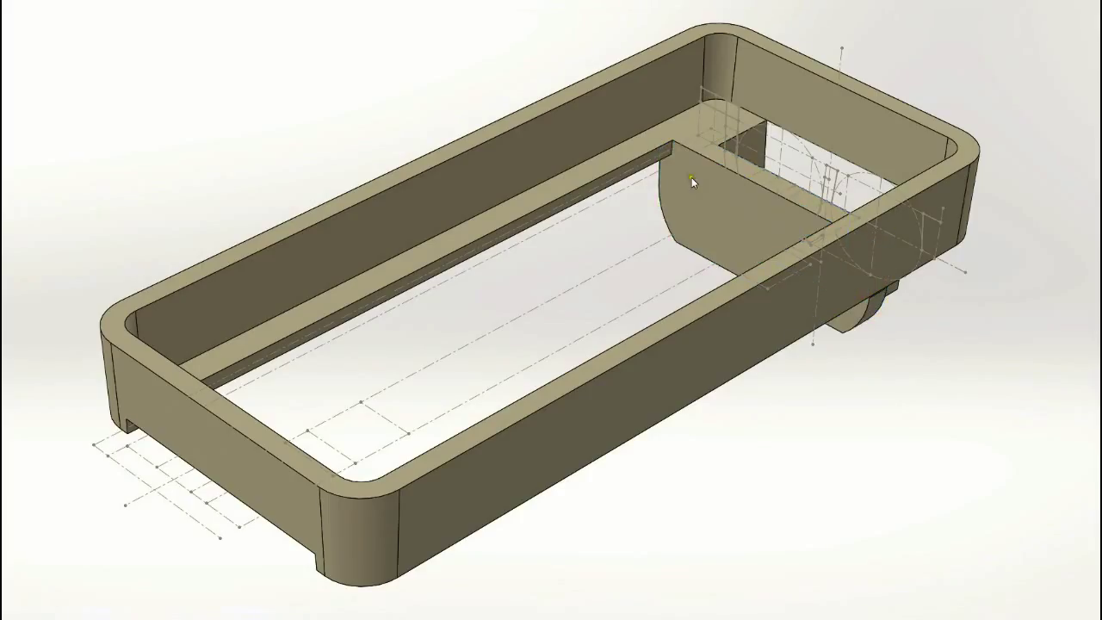
- Extrude the curved double battery cradle sheets and the wall at the tray's left end
click(690, 176)
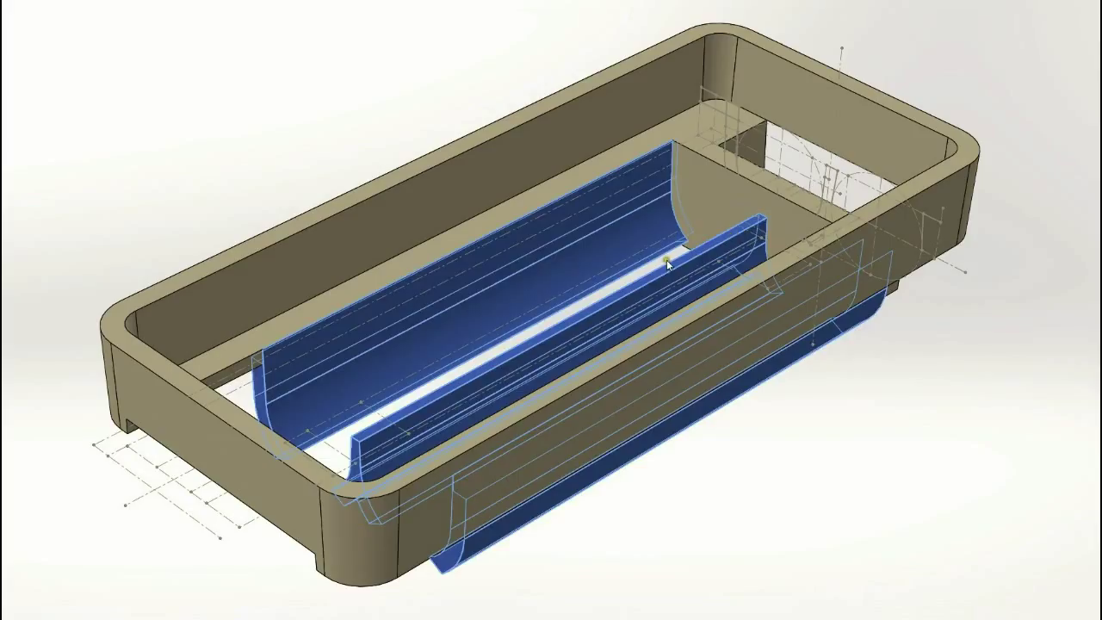
key(Escape)
click(361, 365)
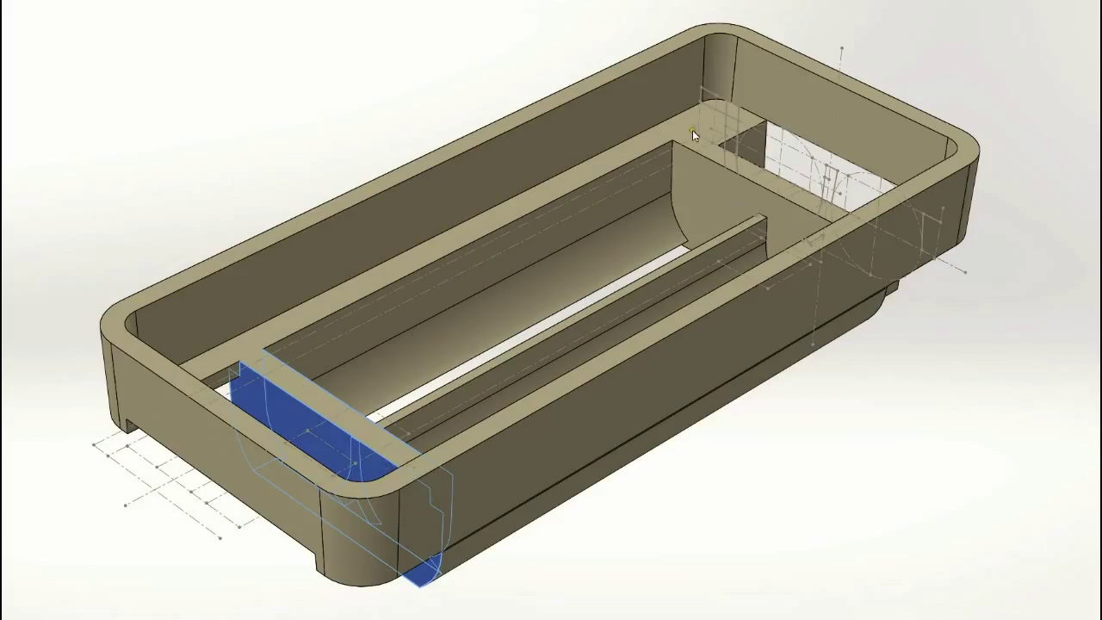
key(Escape)
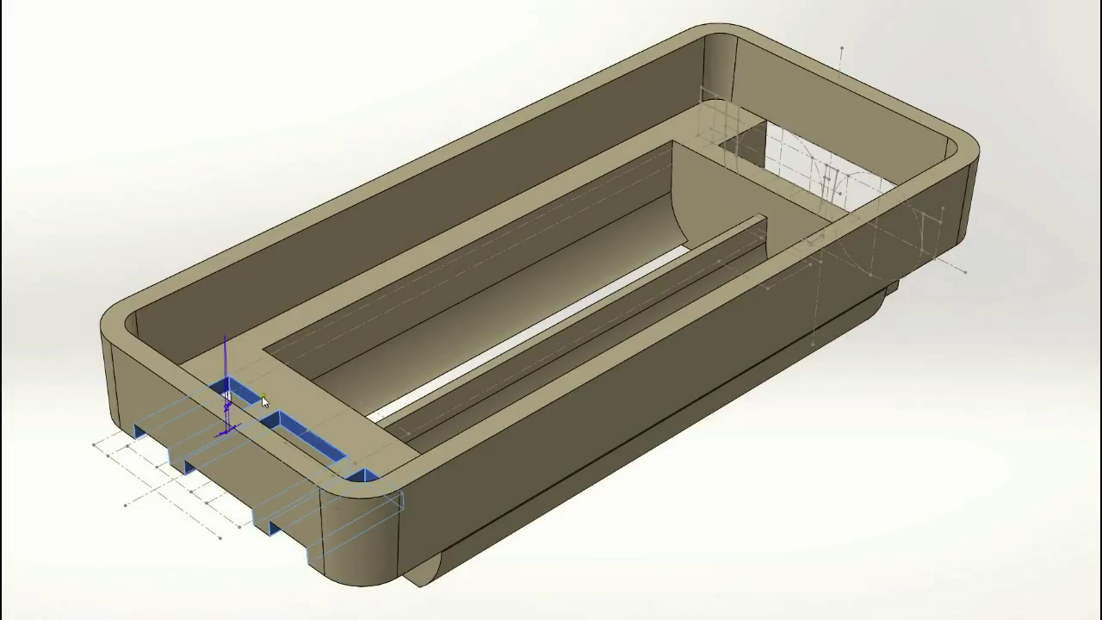
- Cut the slots through the left end and trim the block on the rail into a thin tab
key(Return)
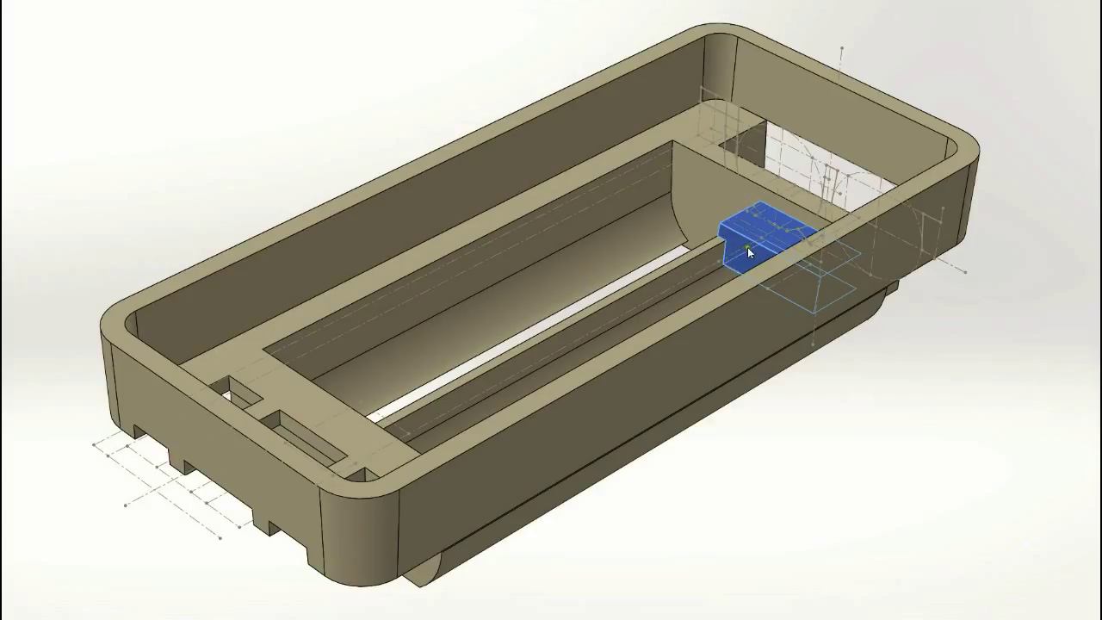
key(Return)
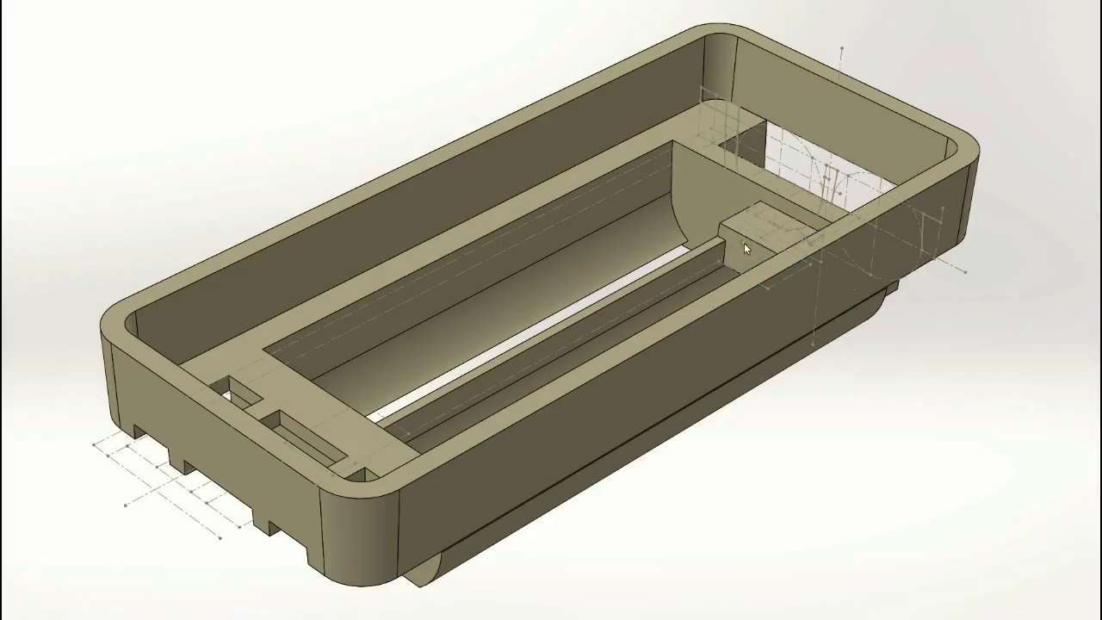
click(744, 248)
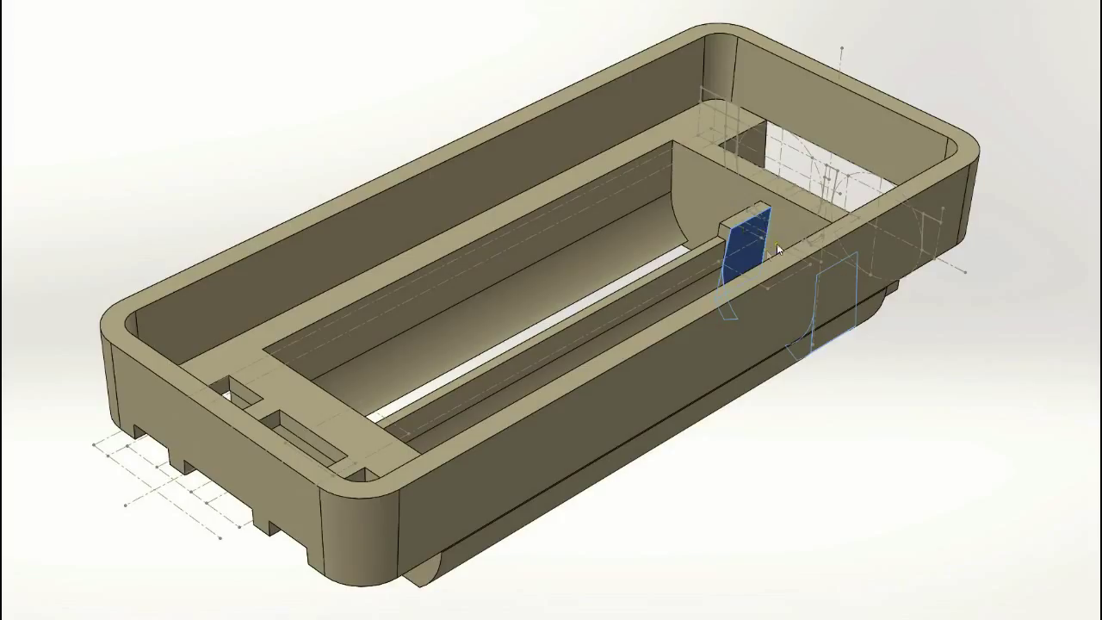
key(Escape)
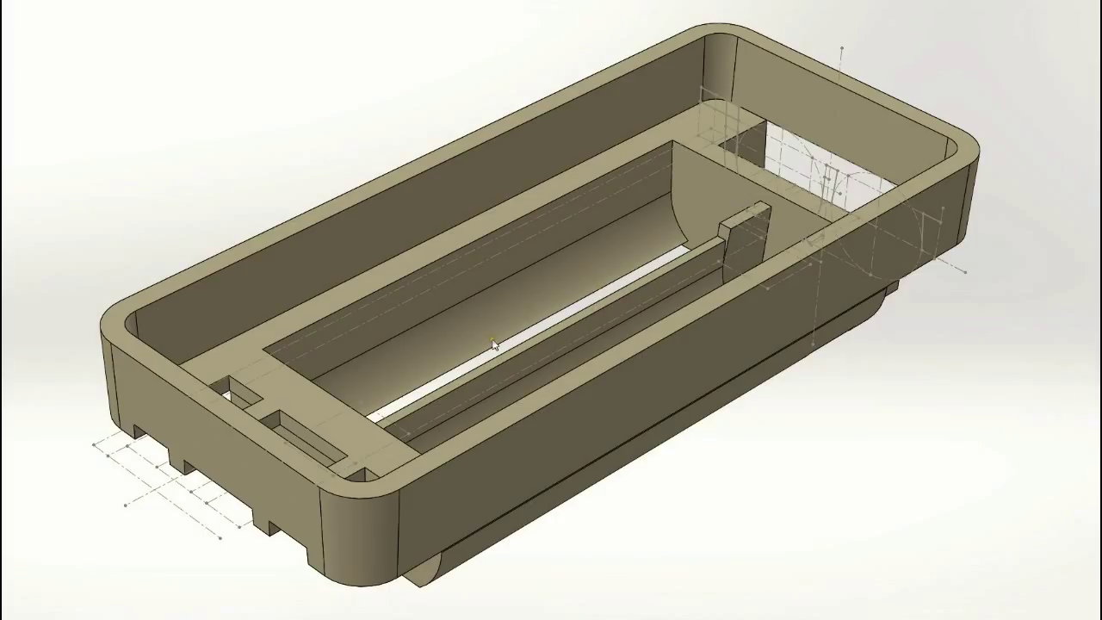
- Select the slot end face and the tab block's linked faces, then clear the selection
click(319, 370)
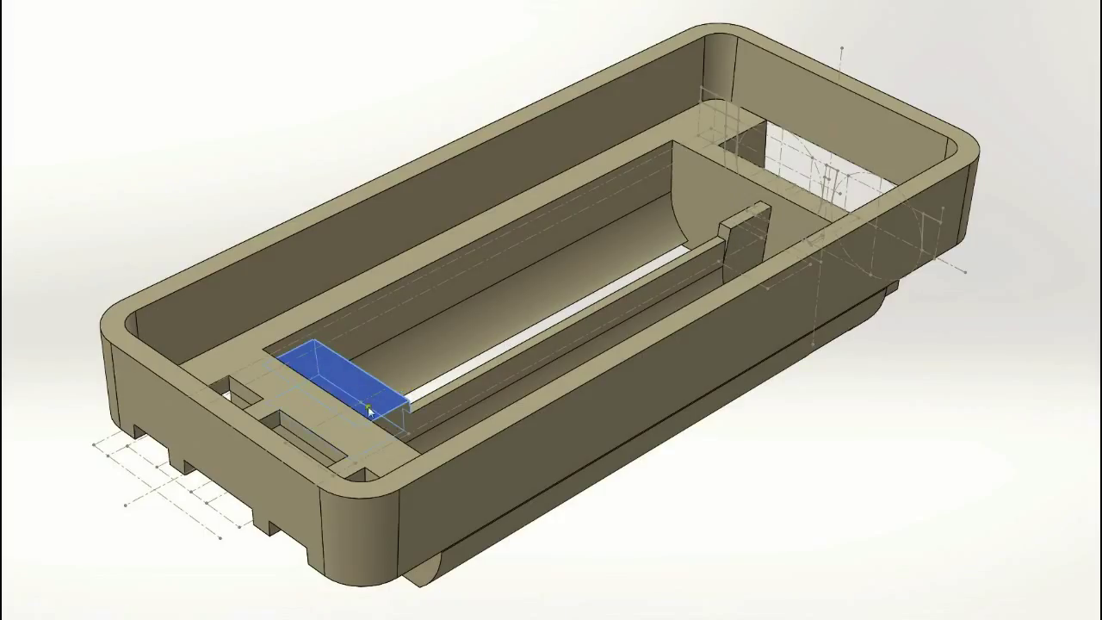
key(Escape)
click(335, 389)
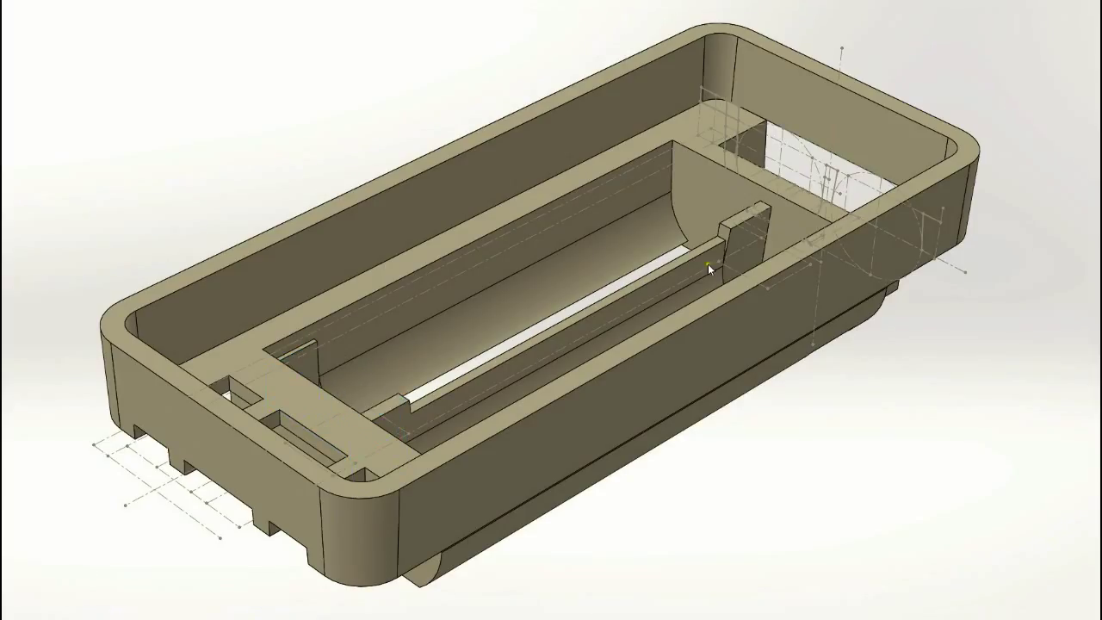
click(758, 220)
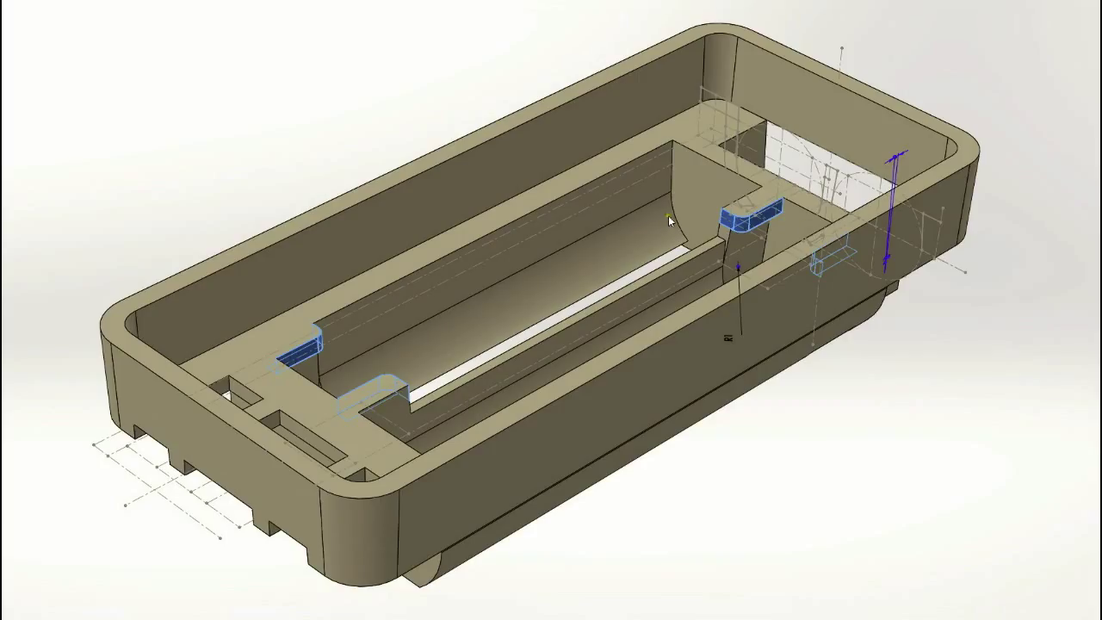
key(Escape)
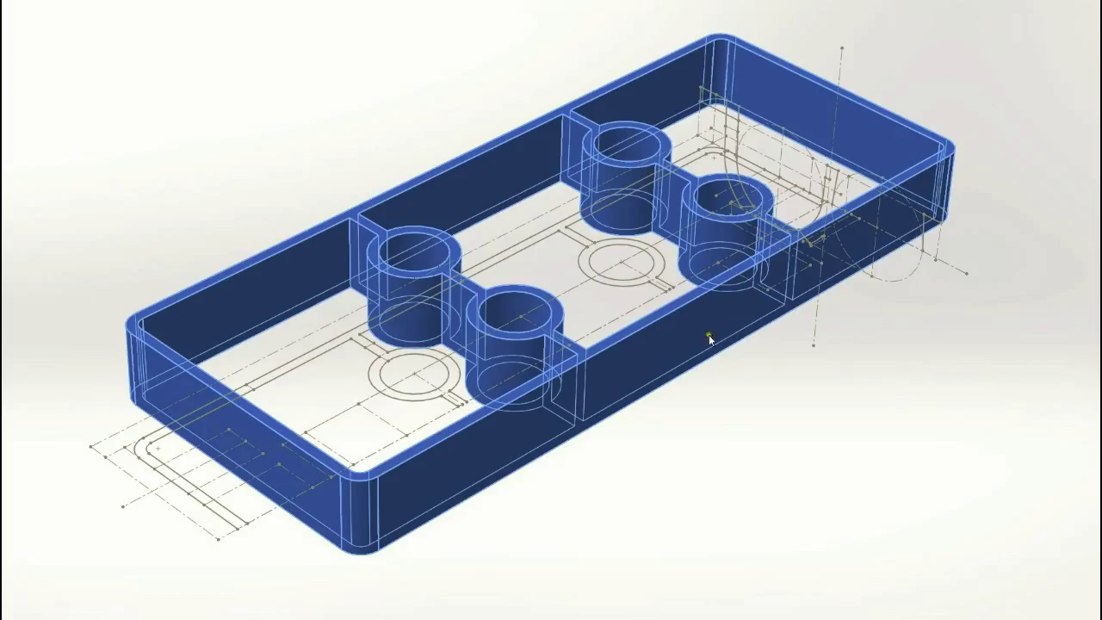
- Stop the four bosses just above the floor and extrude three tabs at the tray's left end
key(Escape)
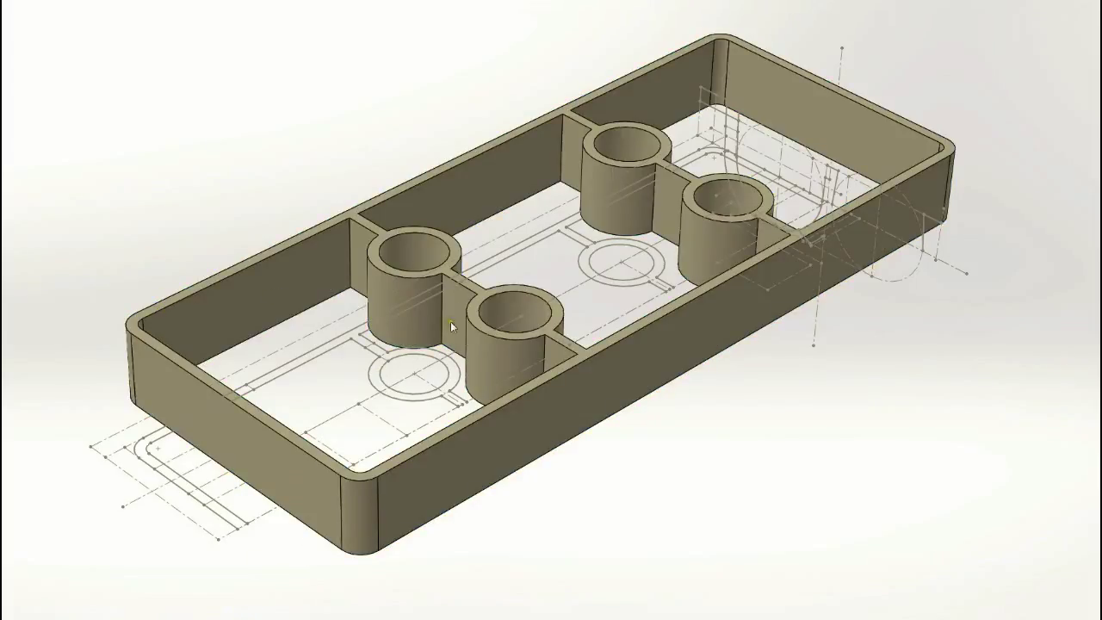
drag(381, 295, 415, 381)
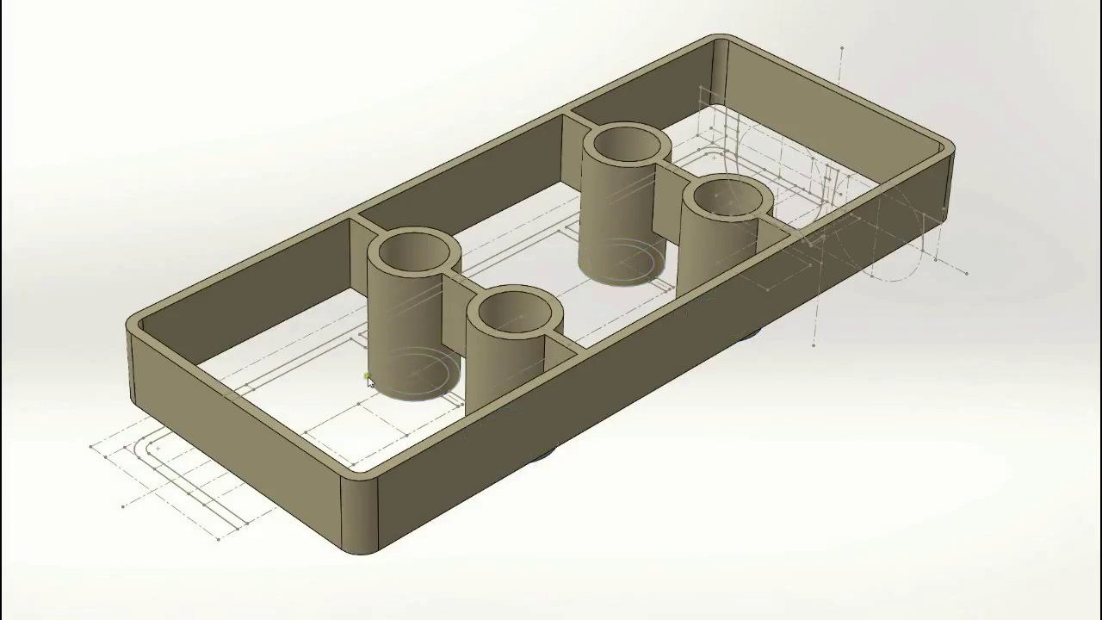
click(362, 390)
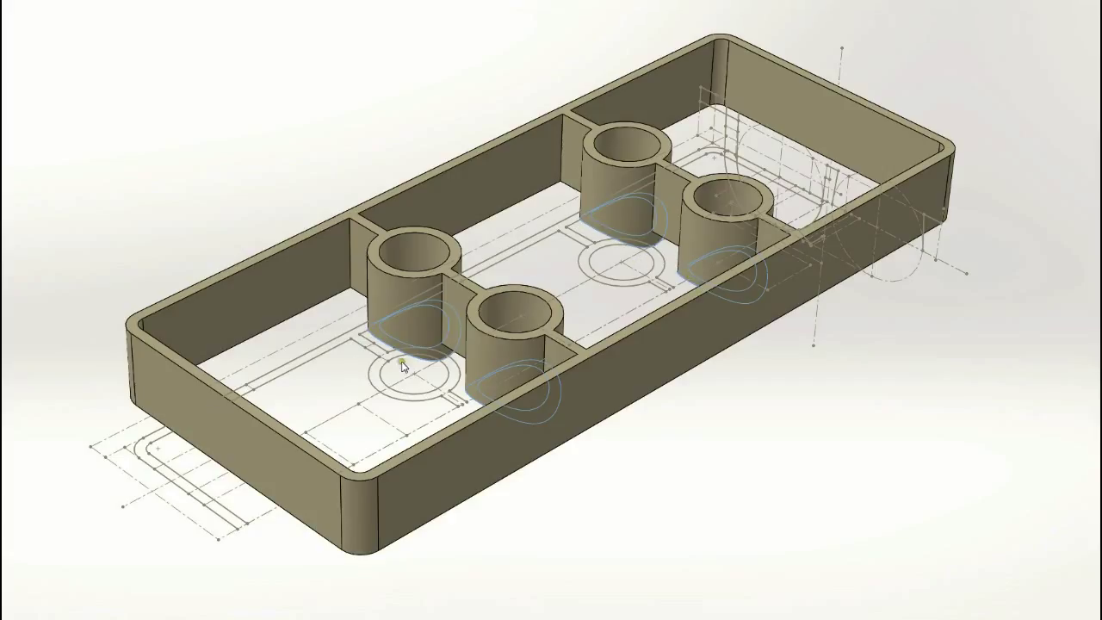
click(216, 461)
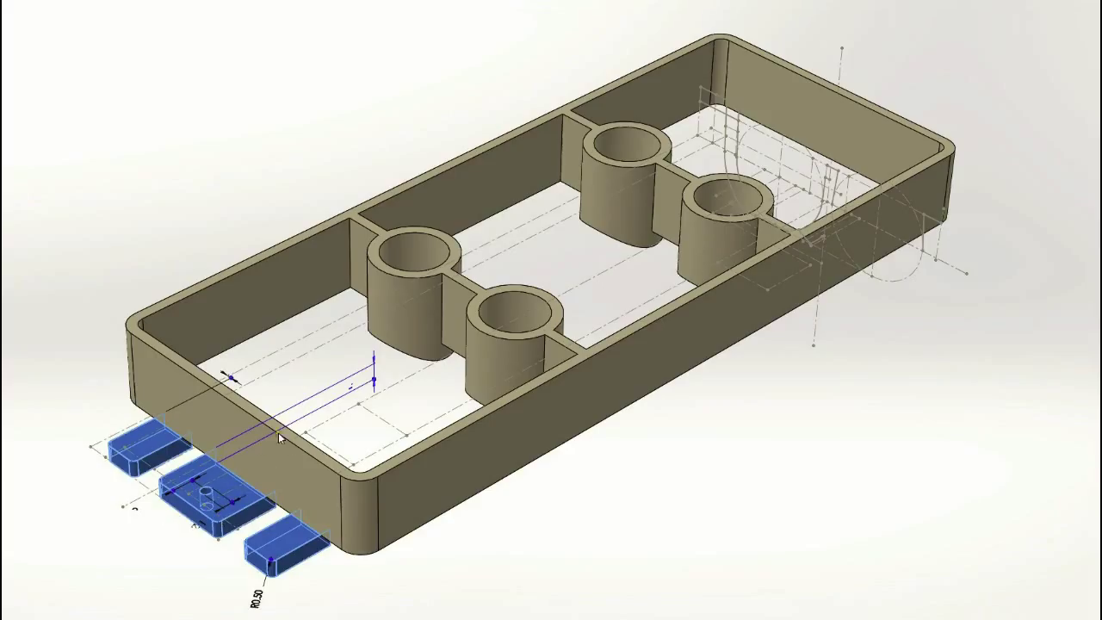
key(Return)
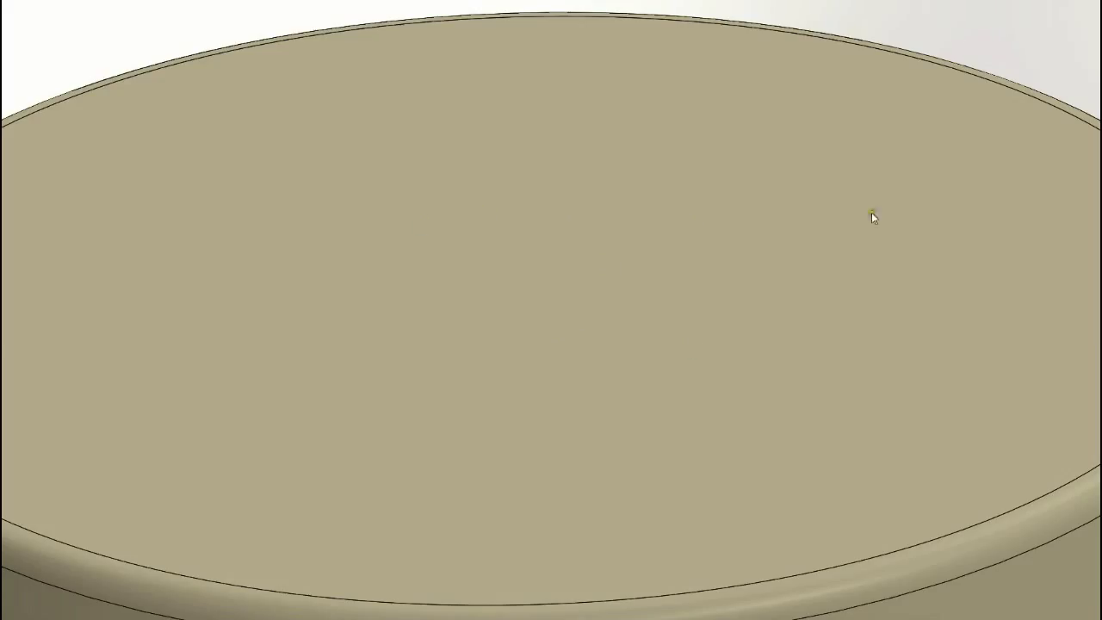
- Select the top face of the large round housing part
click(747, 198)
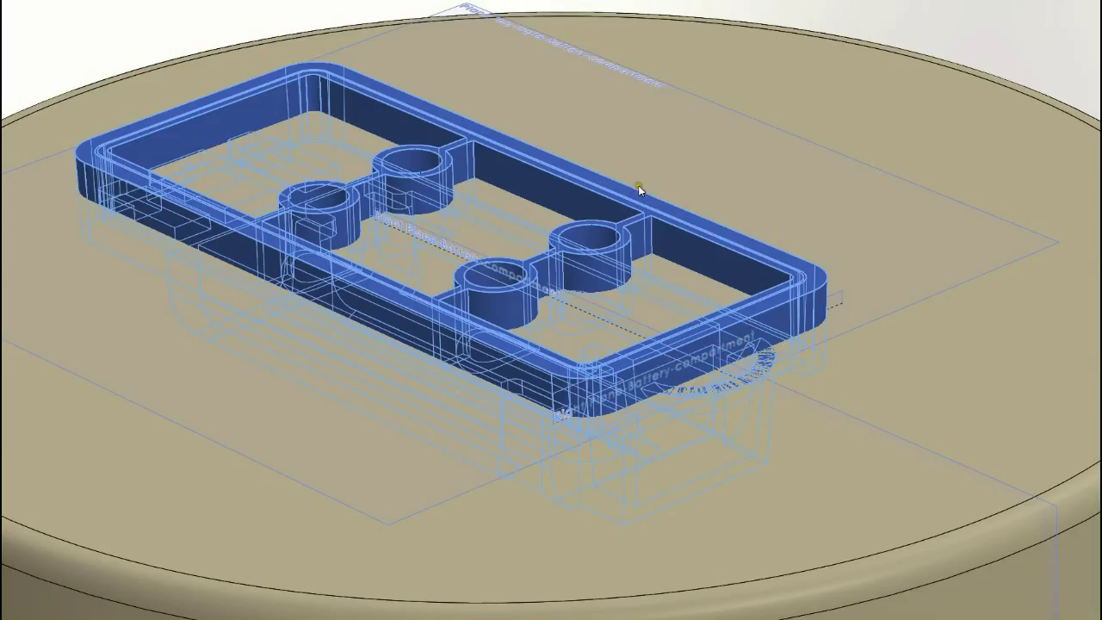
- Recentre the tray over the housing and begin a sketch on the housing's top face
ctrl+middle_drag(615, 197, 729, 231)
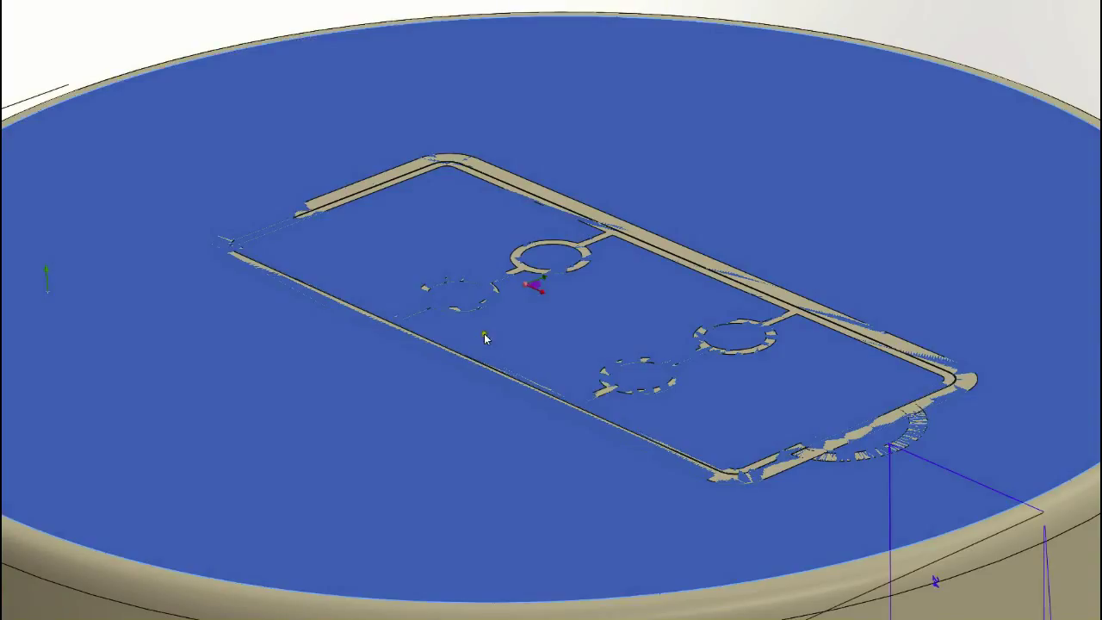
click(420, 298)
- Finish the tray-outline sketch and preview a thin wall from its outer loop
key(Escape)
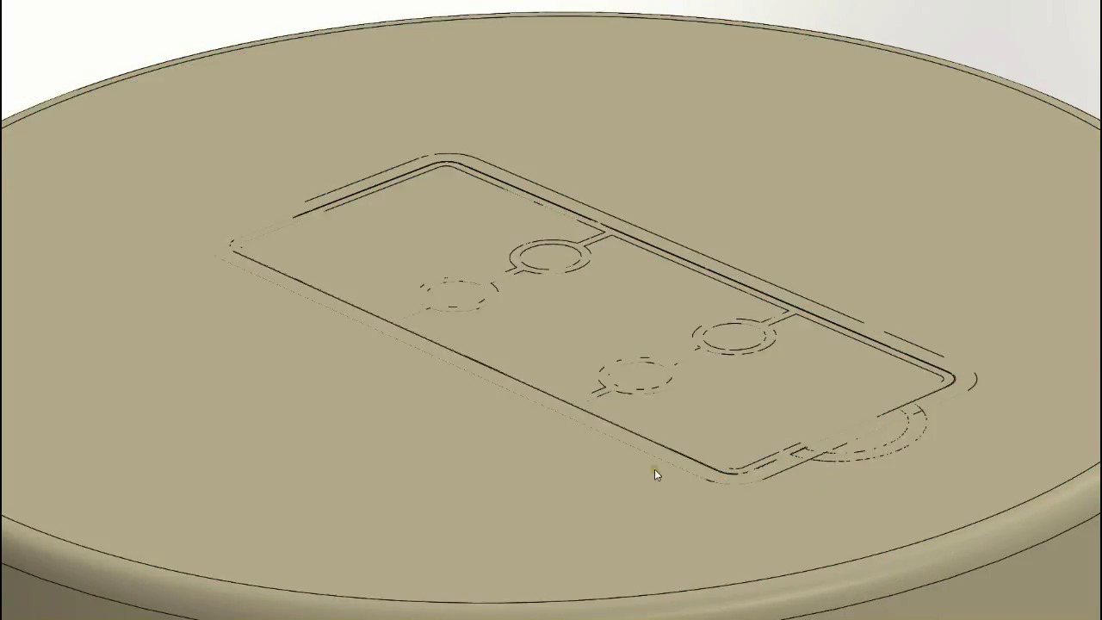
click(322, 268)
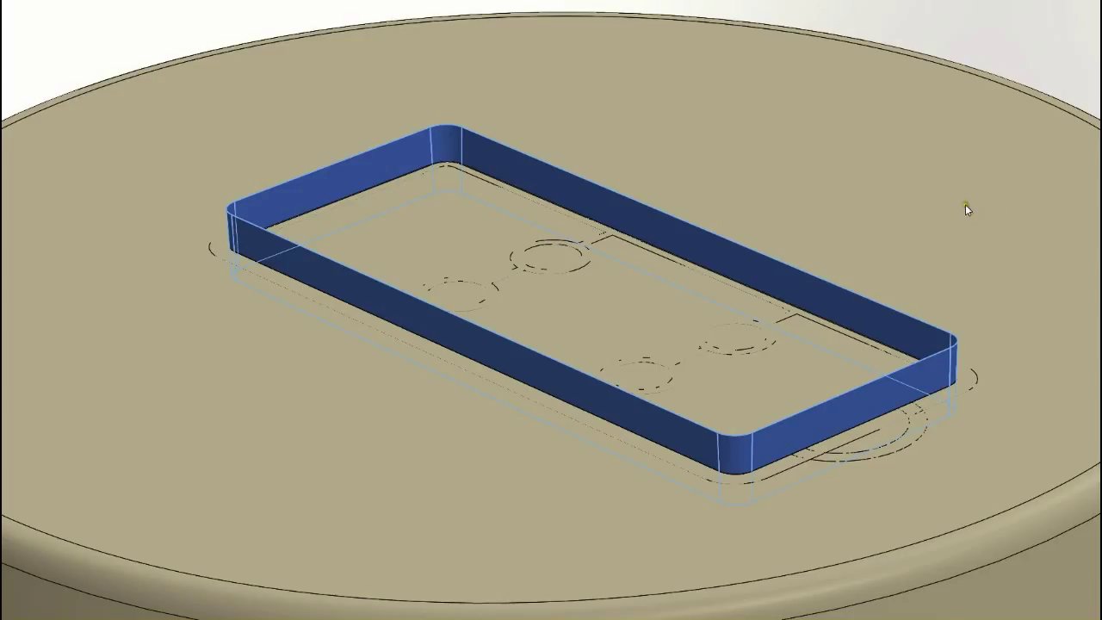
- Cut the tray-shaped pocket into the housing with a hemispherical recess at its right end
key(Delete)
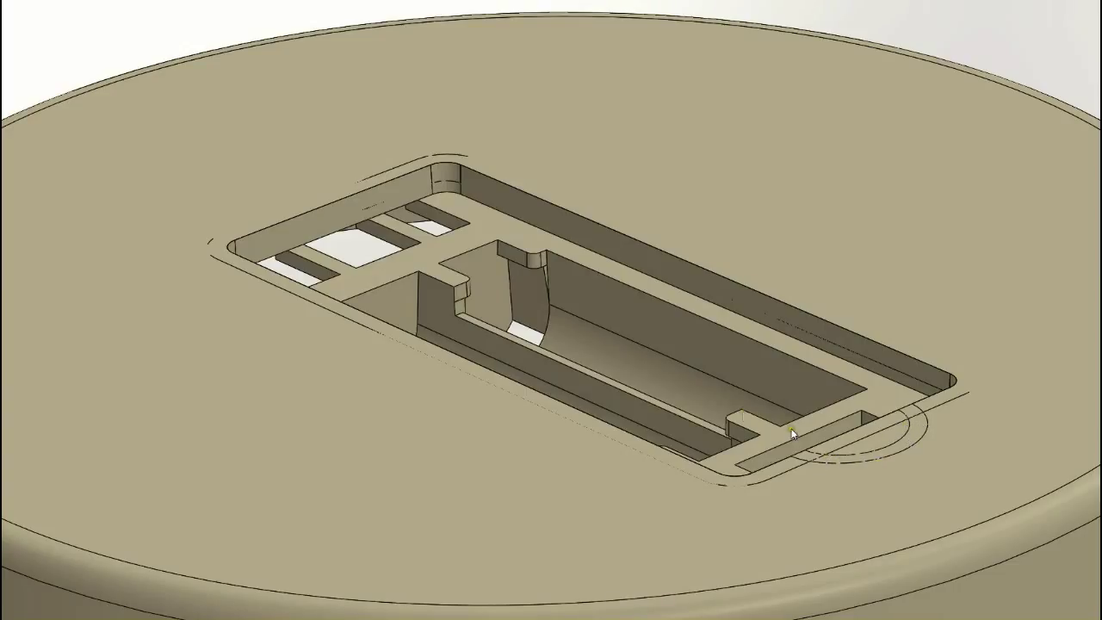
click(808, 393)
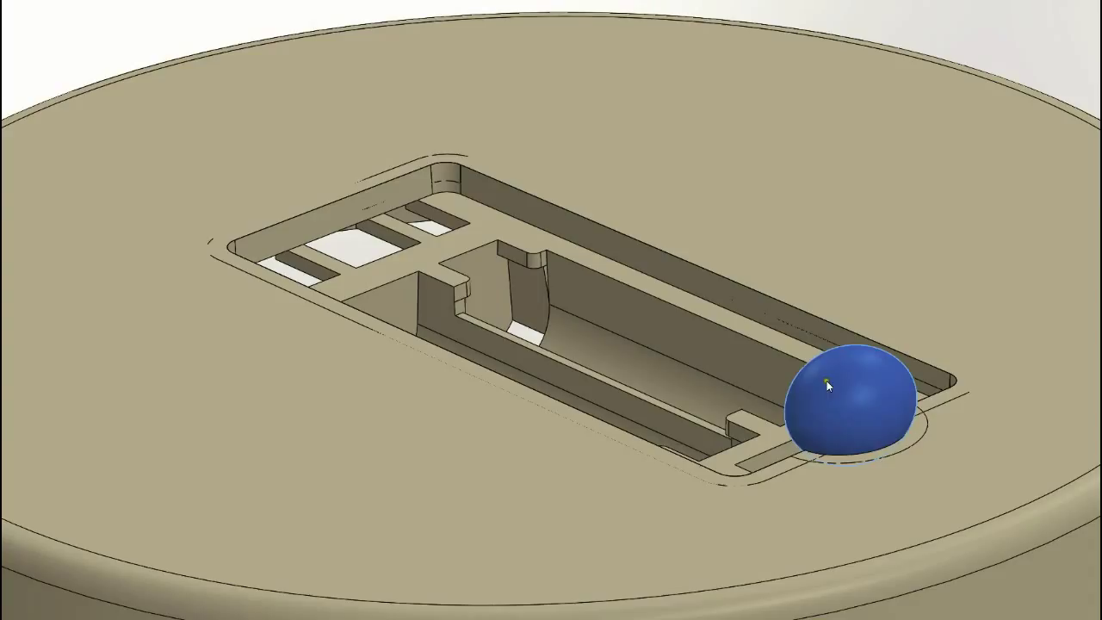
key(Return)
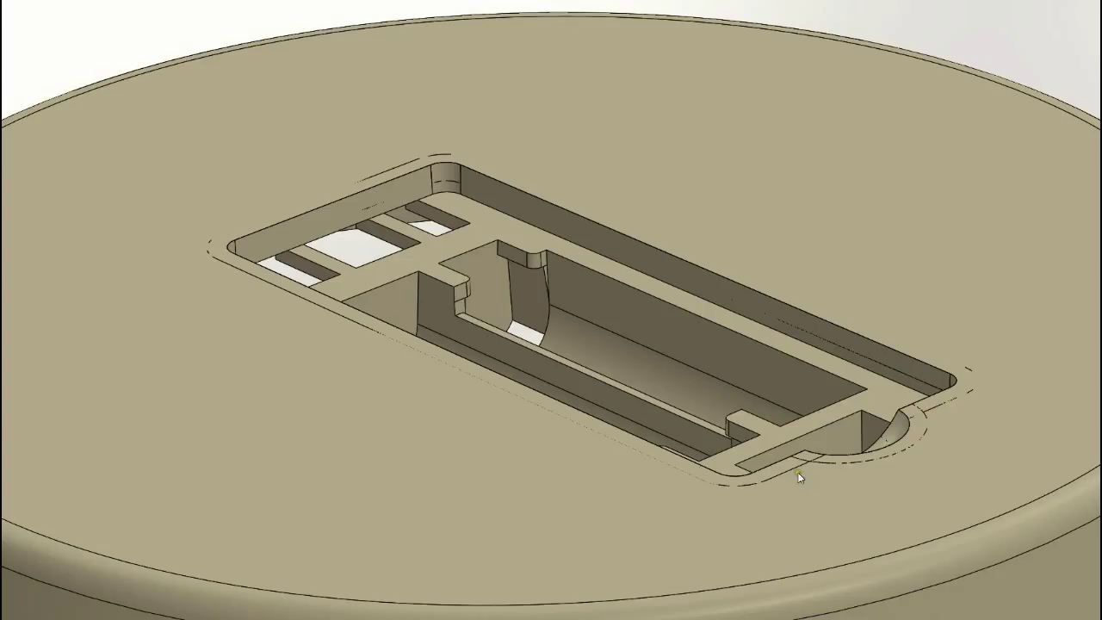
click(735, 394)
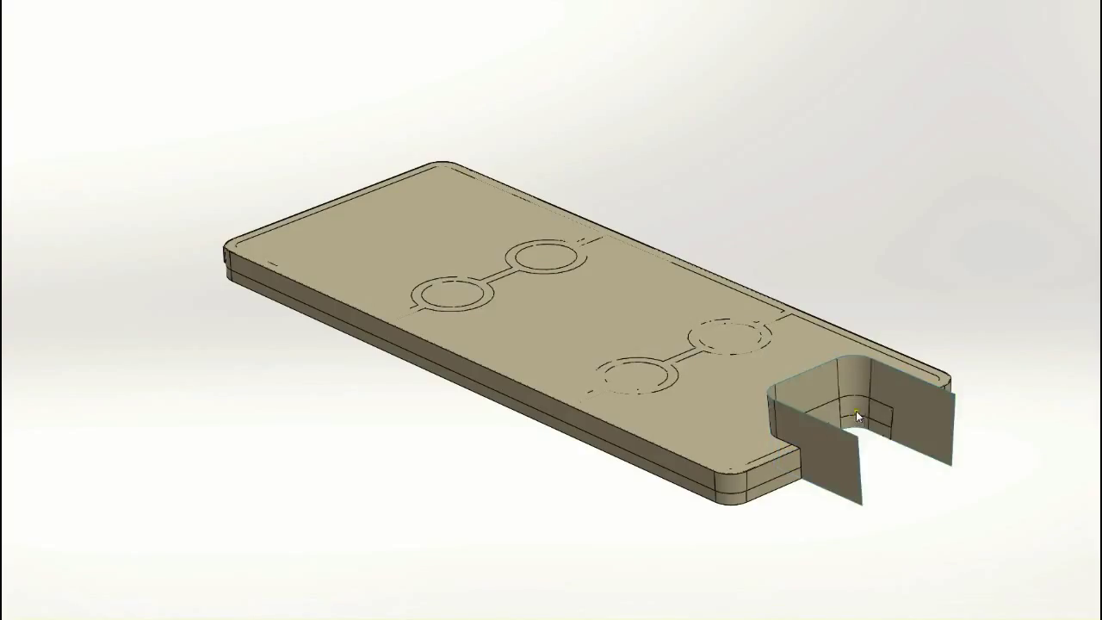
- Hide the notch walls, cut the plate's end and seat the lid flush in the housing pocket
key(Tab)
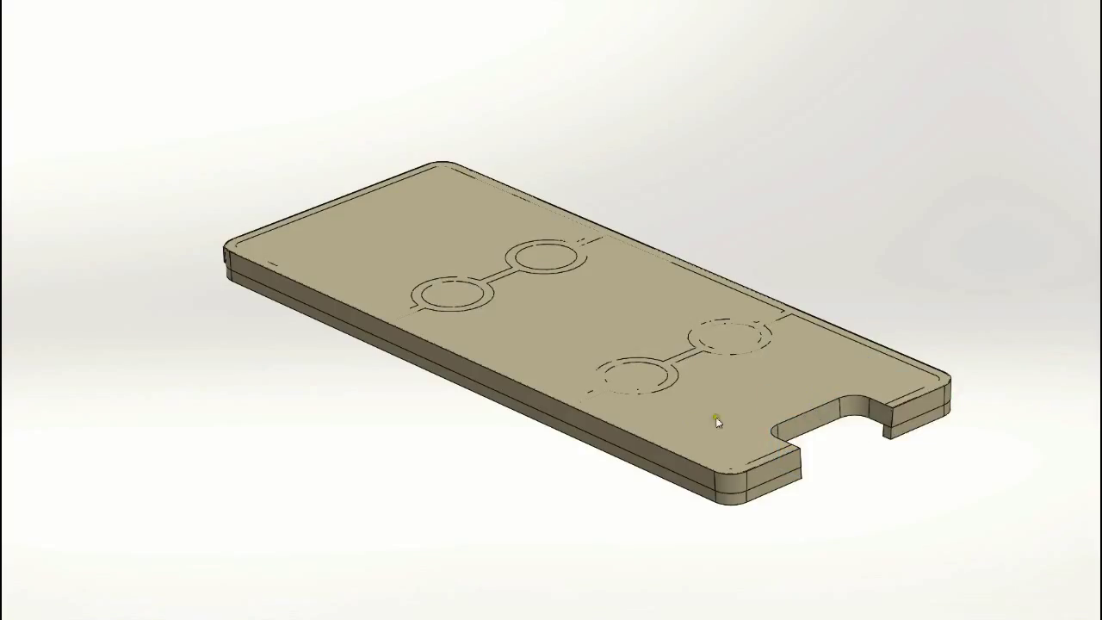
key(shift+Tab)
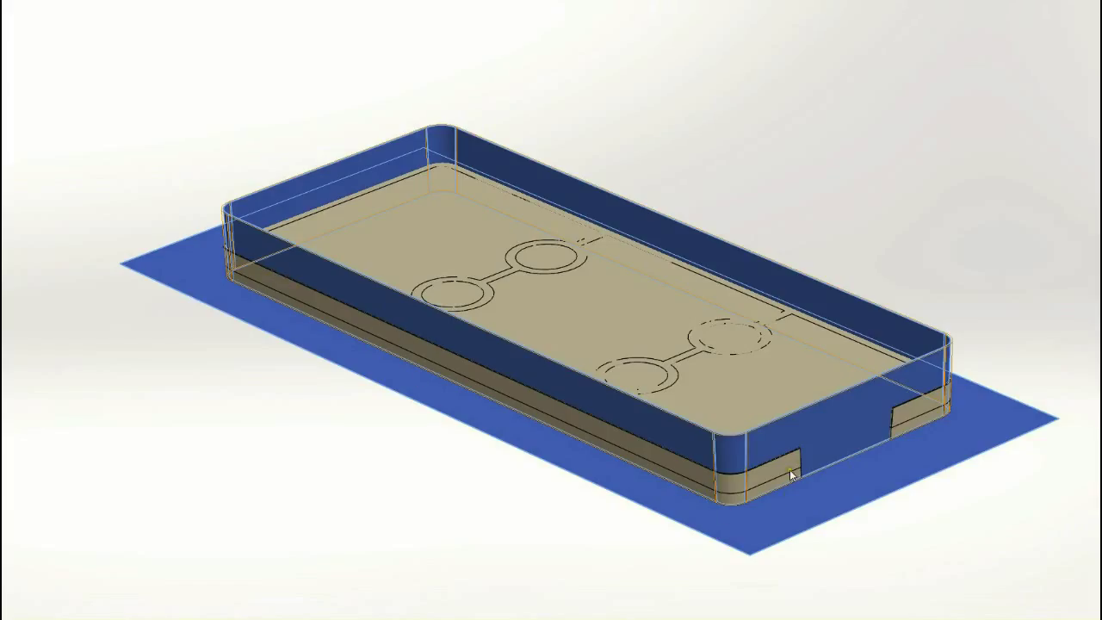
key(Return)
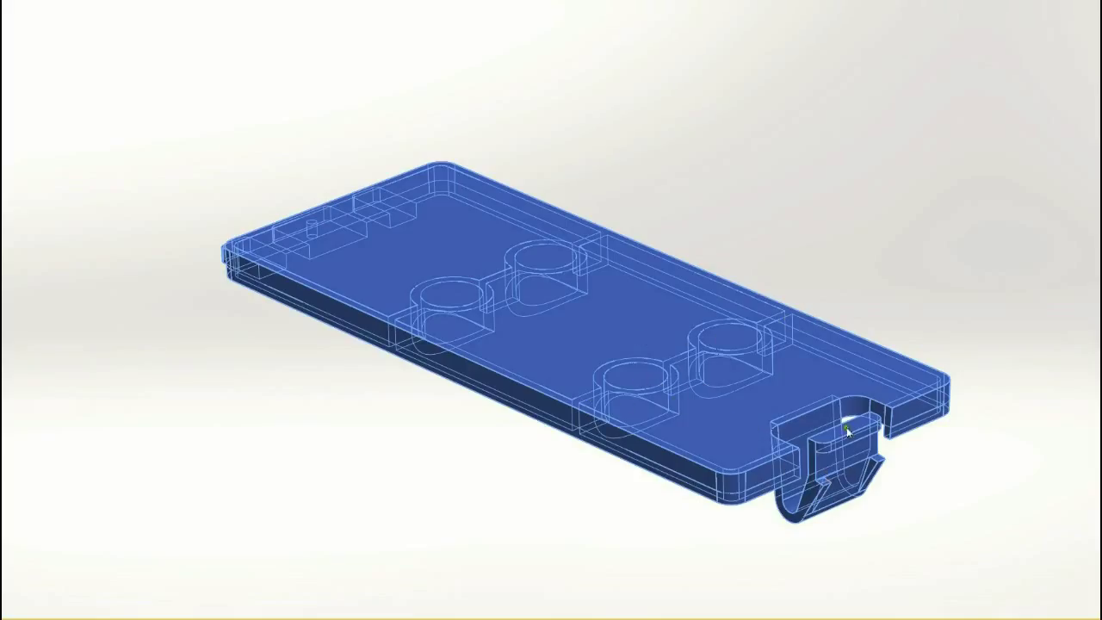
key(Escape)
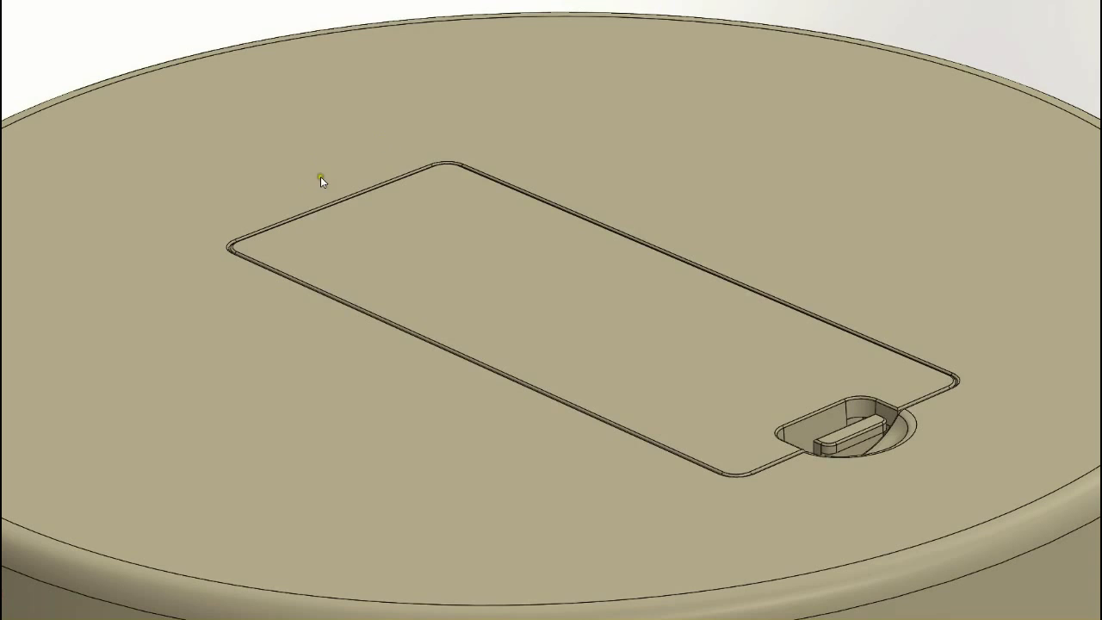
- Orbit the housing to a steeper angle and swing the cover lid up open
middle_drag(300, 192, 308, 189)
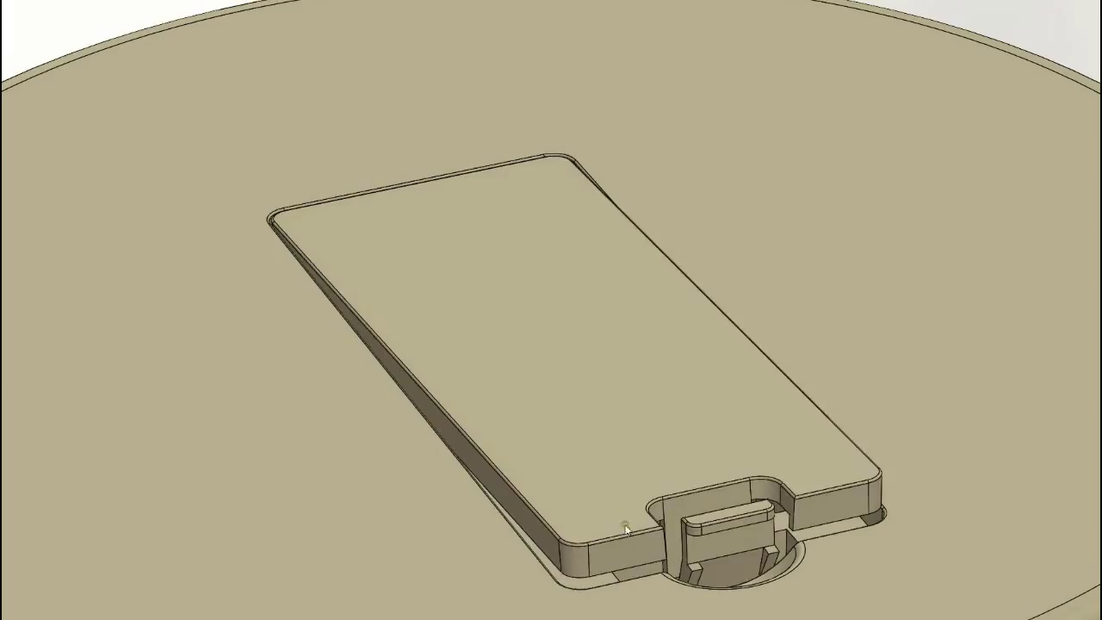
drag(634, 554, 570, 446)
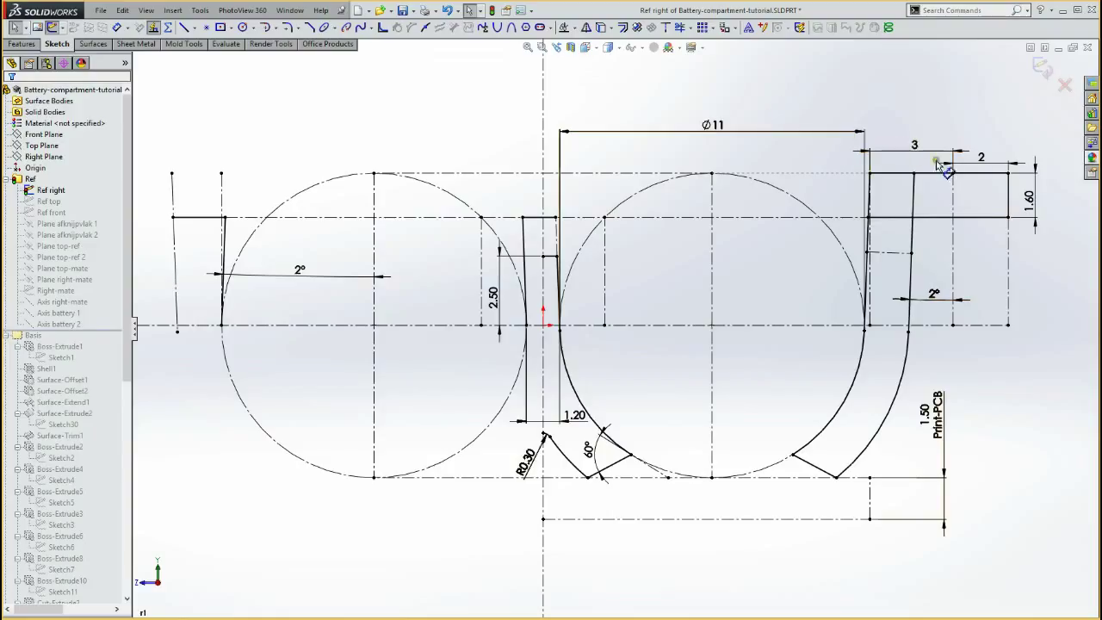
- Nudge the 1.60 dimension slightly right and check the short construction line's relations
drag(1029, 200, 1030, 203)
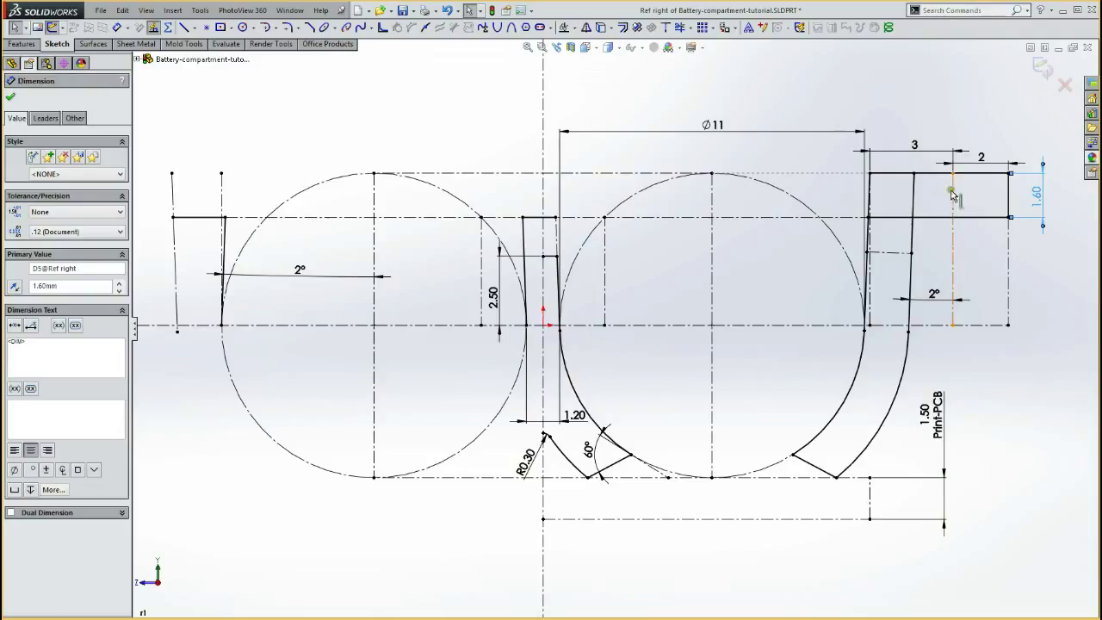
click(891, 254)
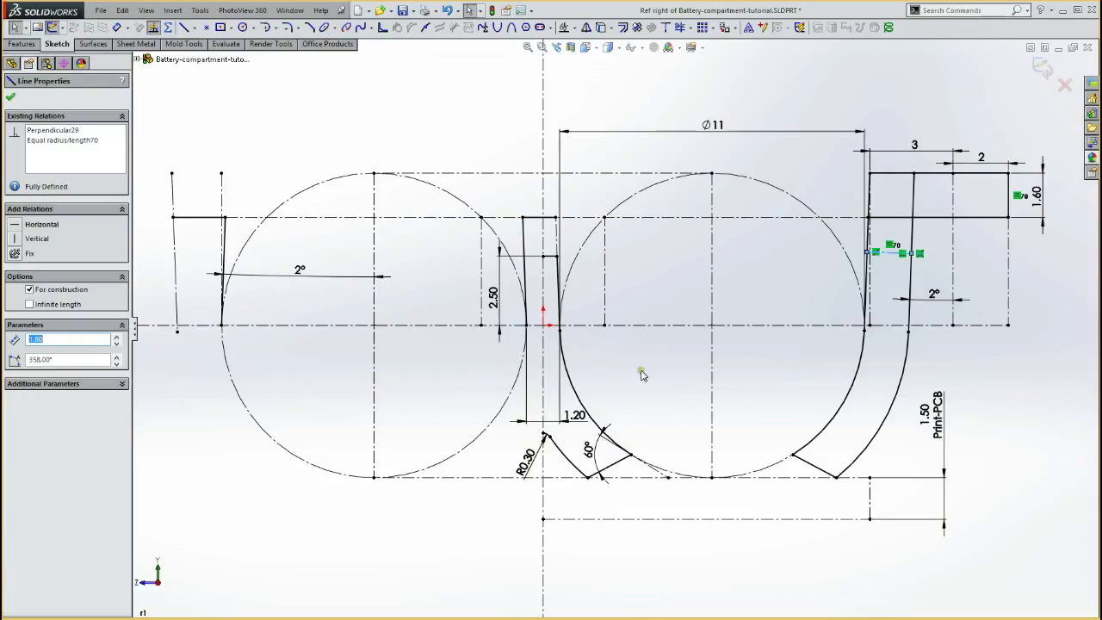
- Clear the selection, shift the 2.50 dimension slightly right, and inspect the short horizontal line
click(979, 356)
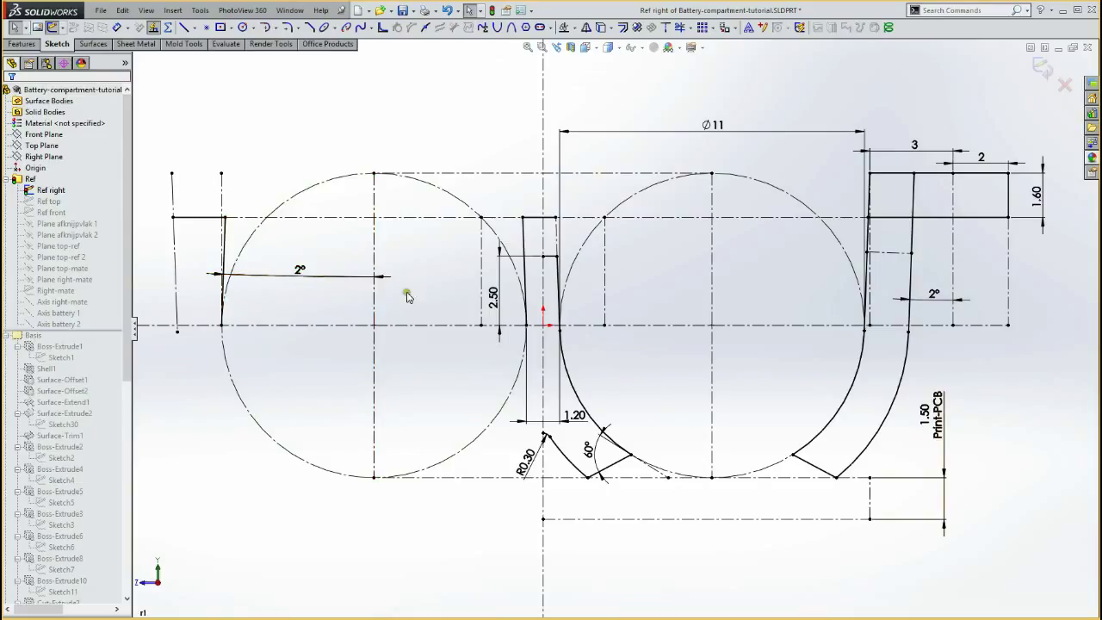
drag(484, 300, 500, 295)
click(549, 258)
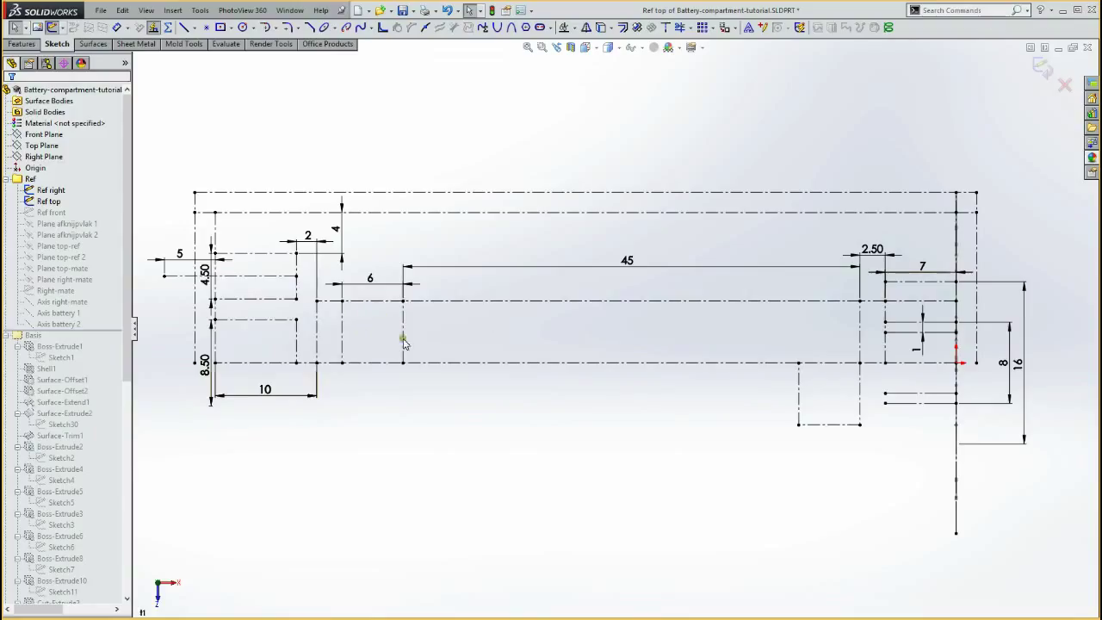
- Check the 45 and 8 dimensions, move 16 further right, and raise 2.50 slightly
click(631, 264)
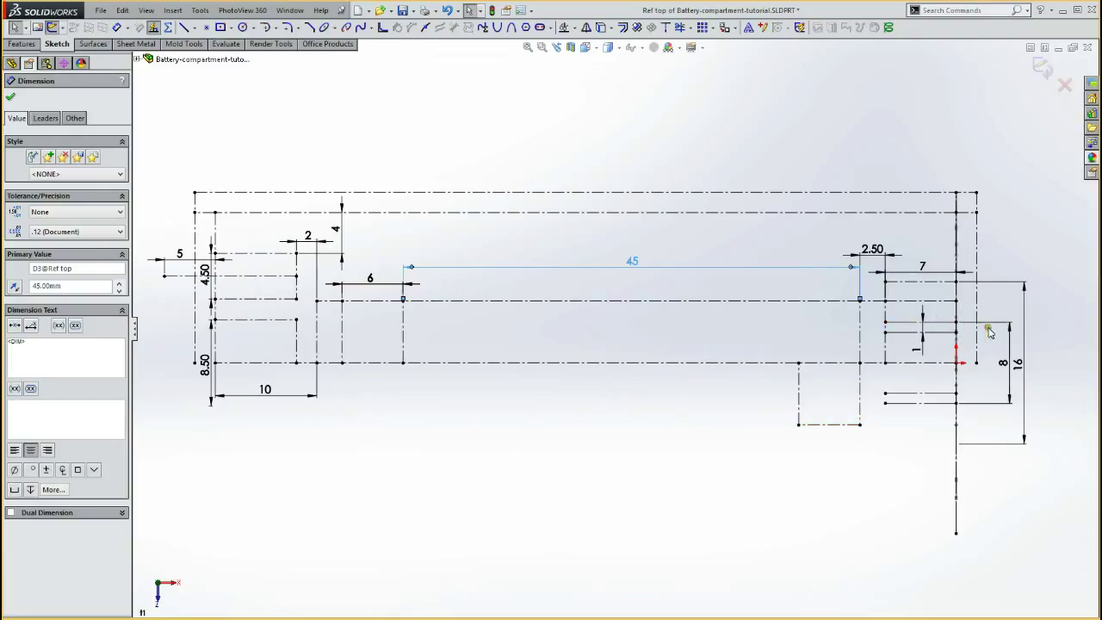
click(999, 360)
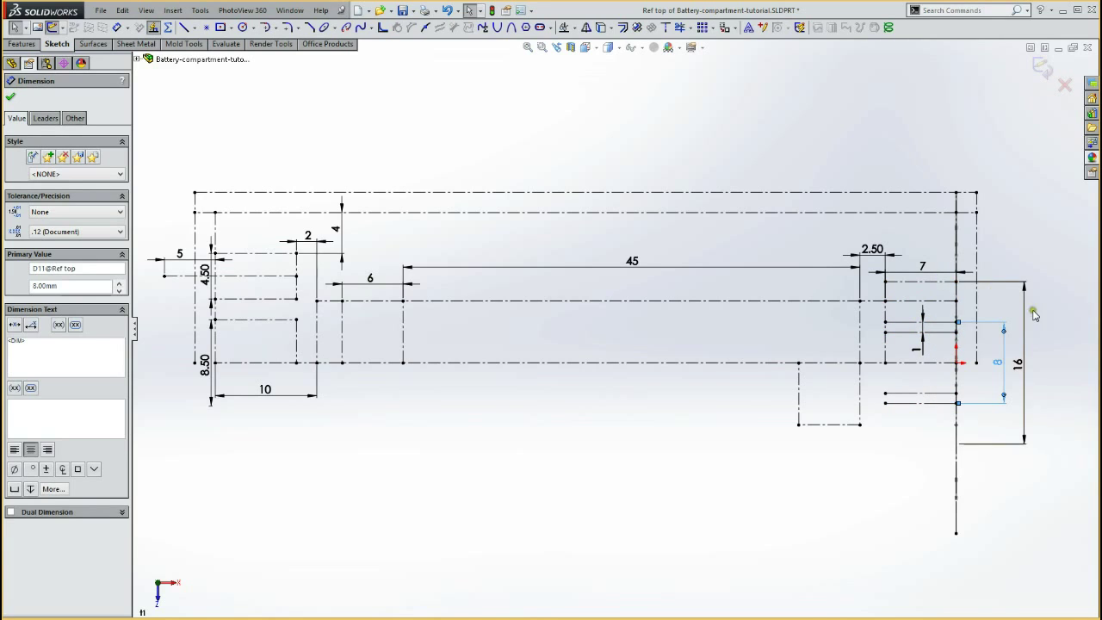
drag(1021, 366, 1036, 379)
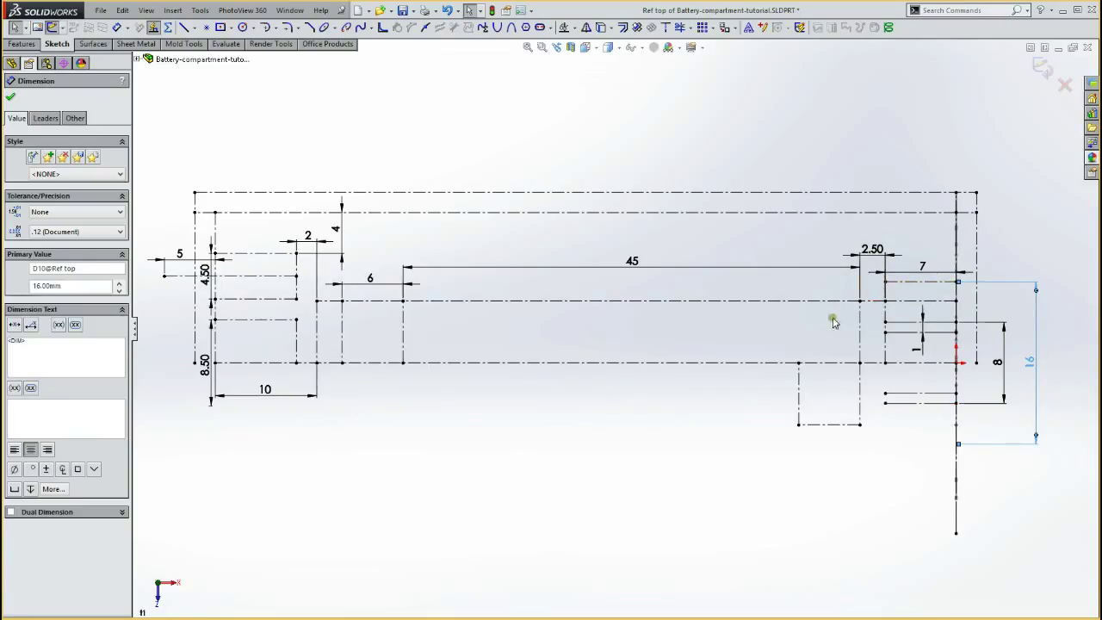
click(872, 248)
click(871, 242)
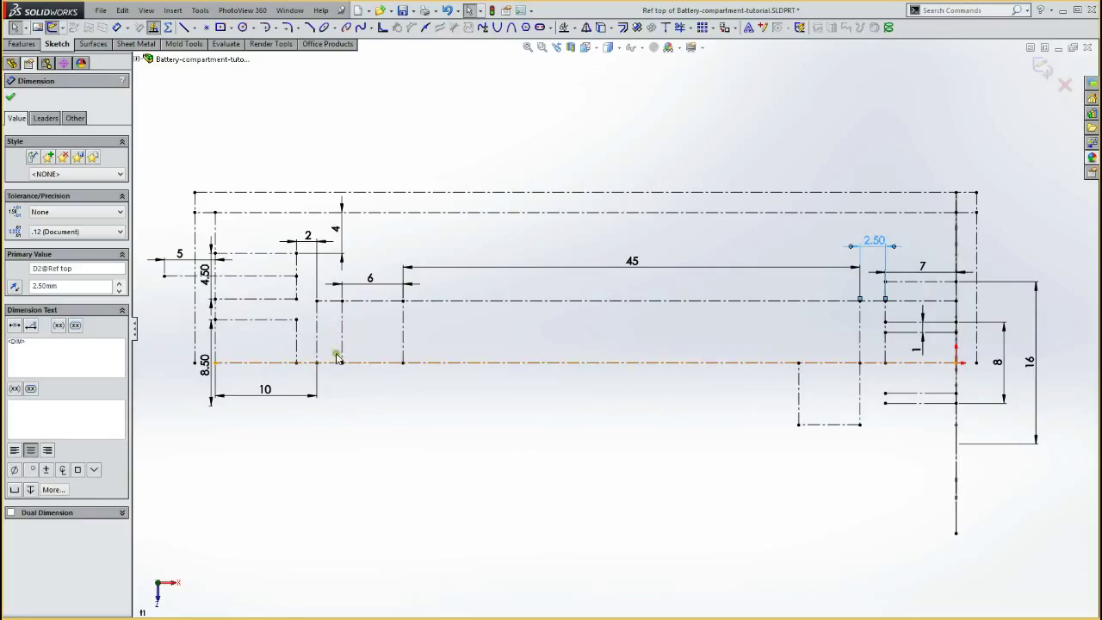
- Check the construction lines, reposition the 8.50 and 86° dimensions, then select the 9.50 height
click(331, 303)
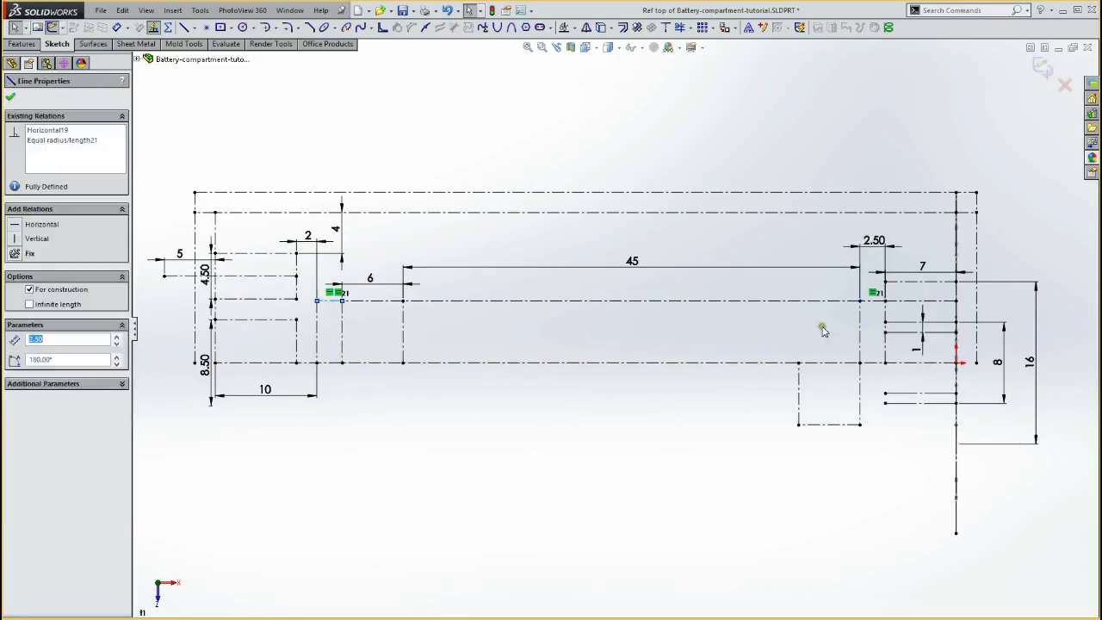
click(872, 301)
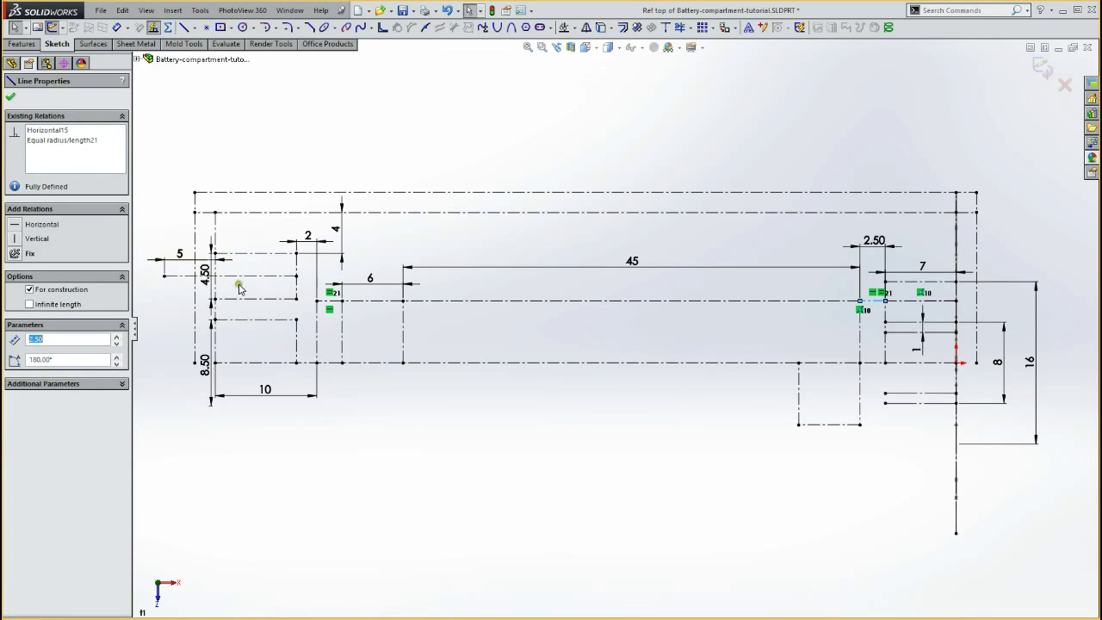
click(217, 386)
click(214, 364)
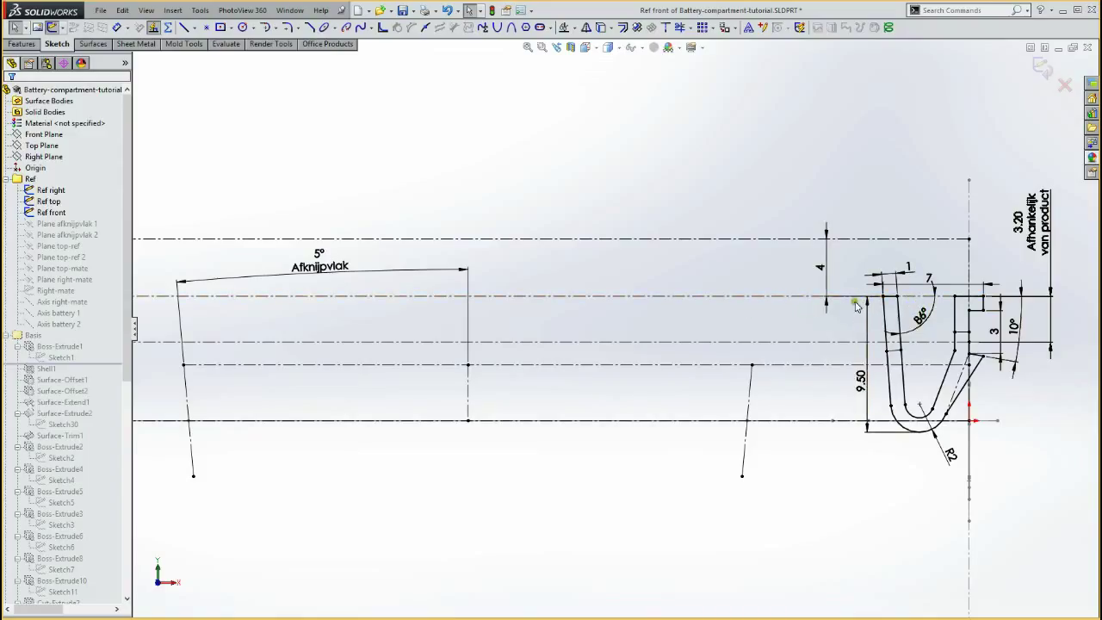
drag(907, 302, 972, 305)
click(863, 381)
- Pick the 9.50 height dimension in the Ref front sketch
click(864, 394)
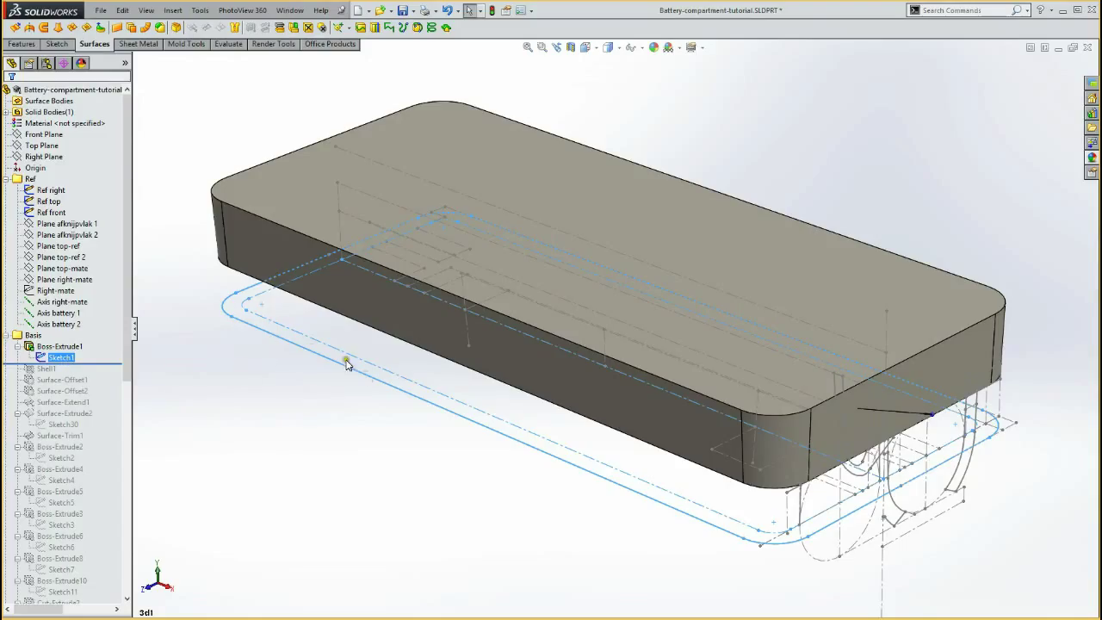
- Edit and exit Sketch1, then open Boss-Extrude1's feature definition for review
click(76, 358)
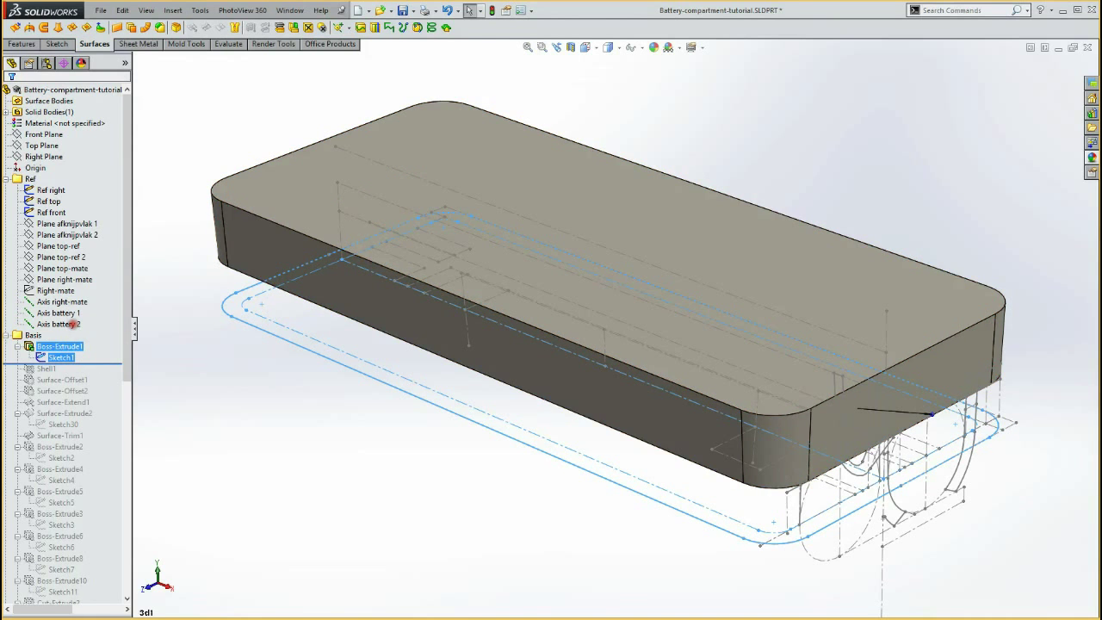
click(79, 321)
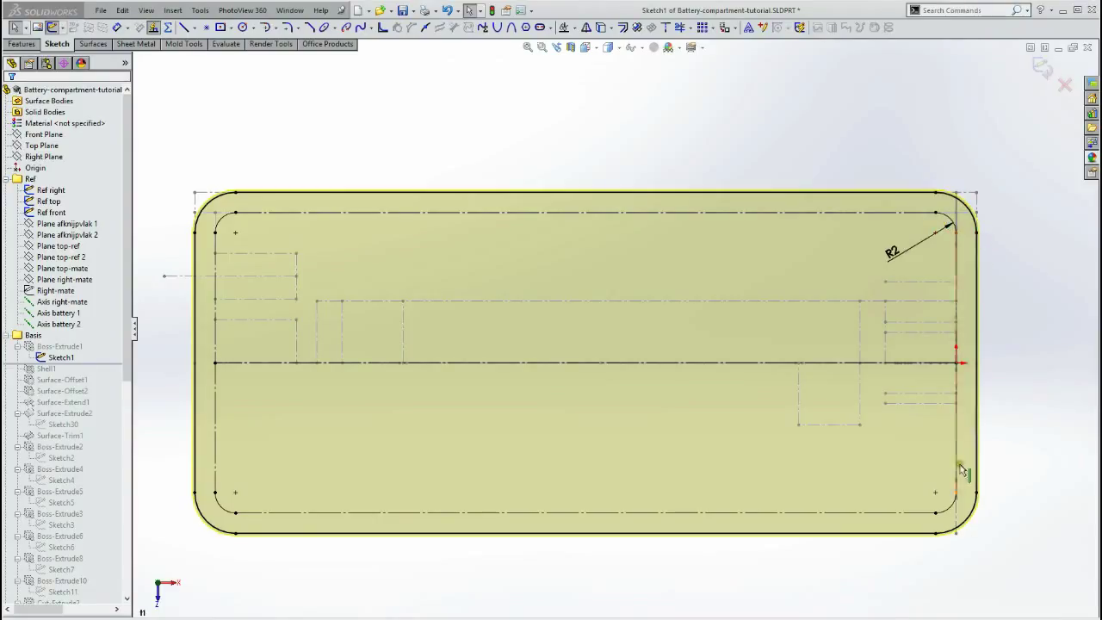
click(52, 28)
click(57, 345)
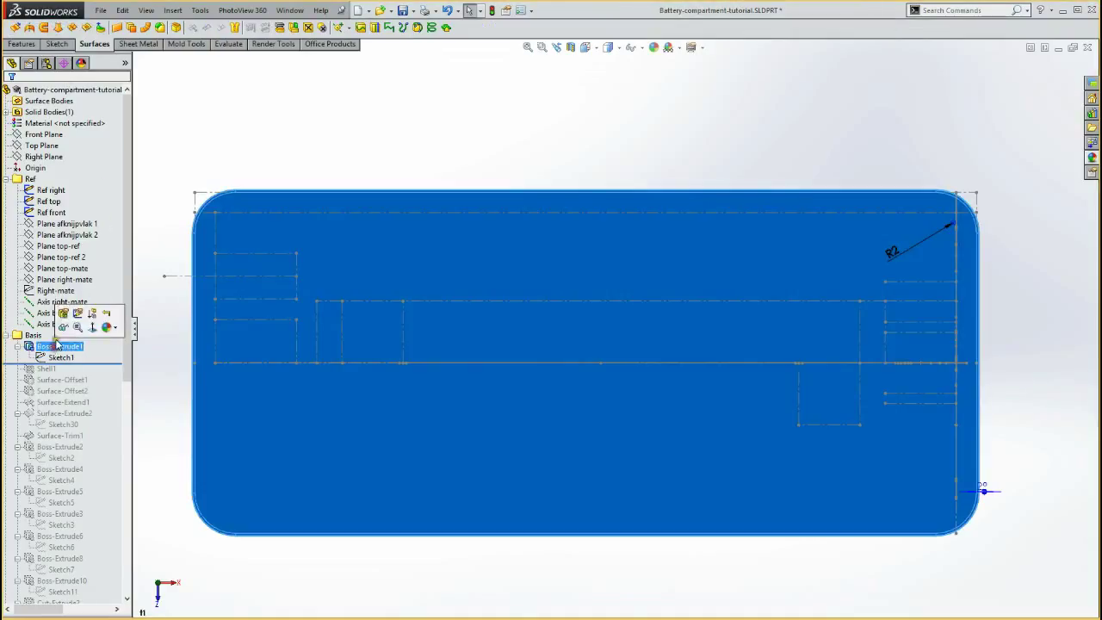
click(63, 314)
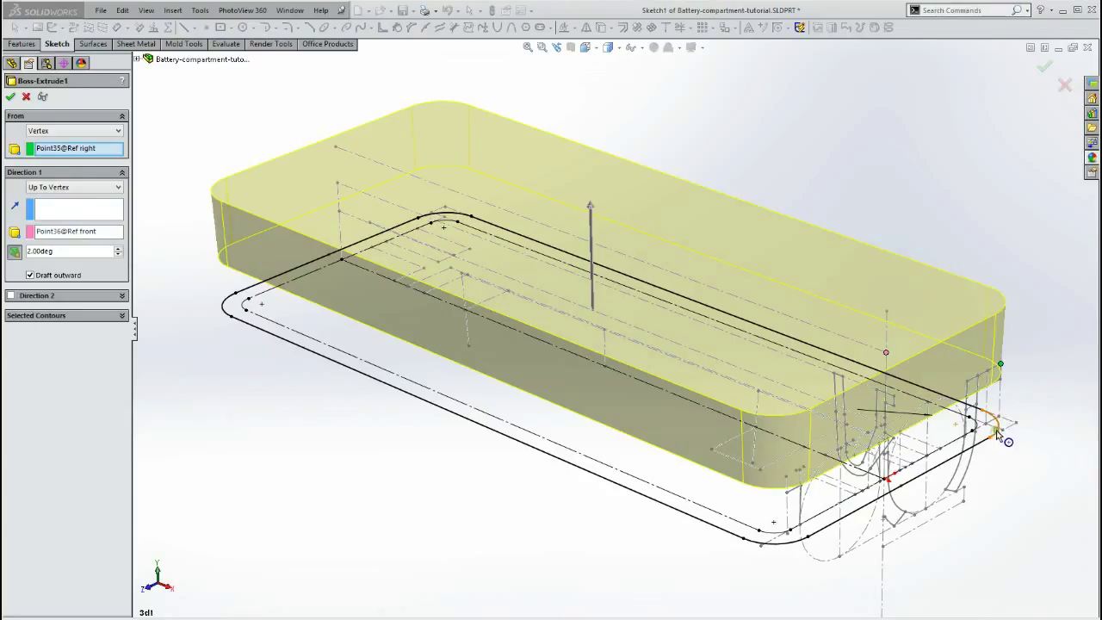
- Check the Point55 start vertex and accept the Boss-Extrude1 settings
click(74, 148)
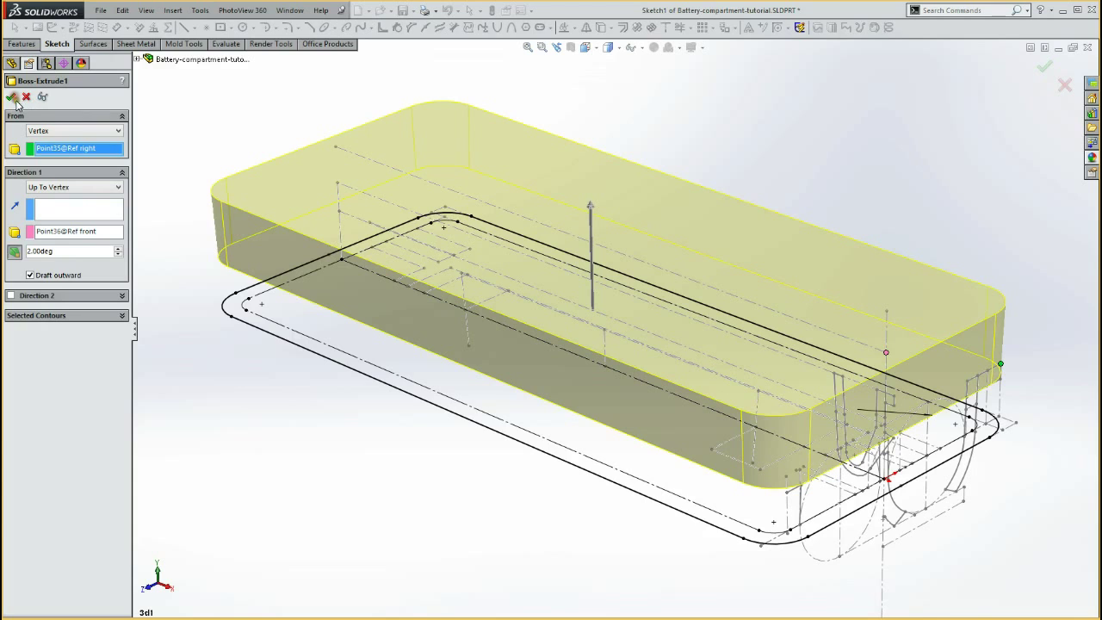
click(14, 101)
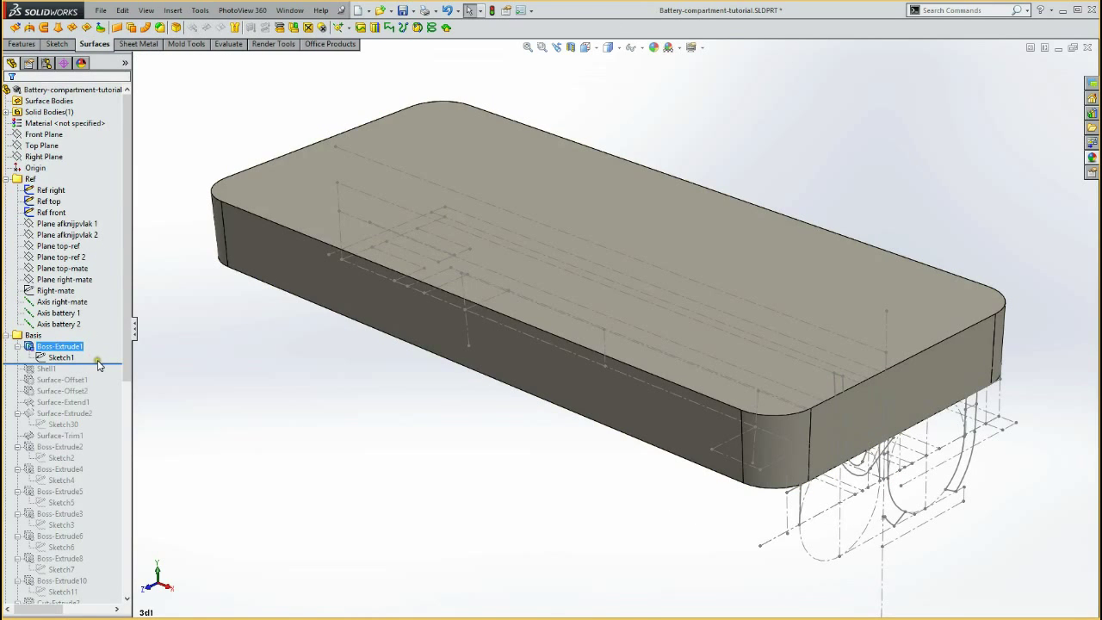
- Roll the part forward past Shell1 and Surface-Offset1, highlighting Surface-Offset1 on the model
drag(104, 362, 94, 375)
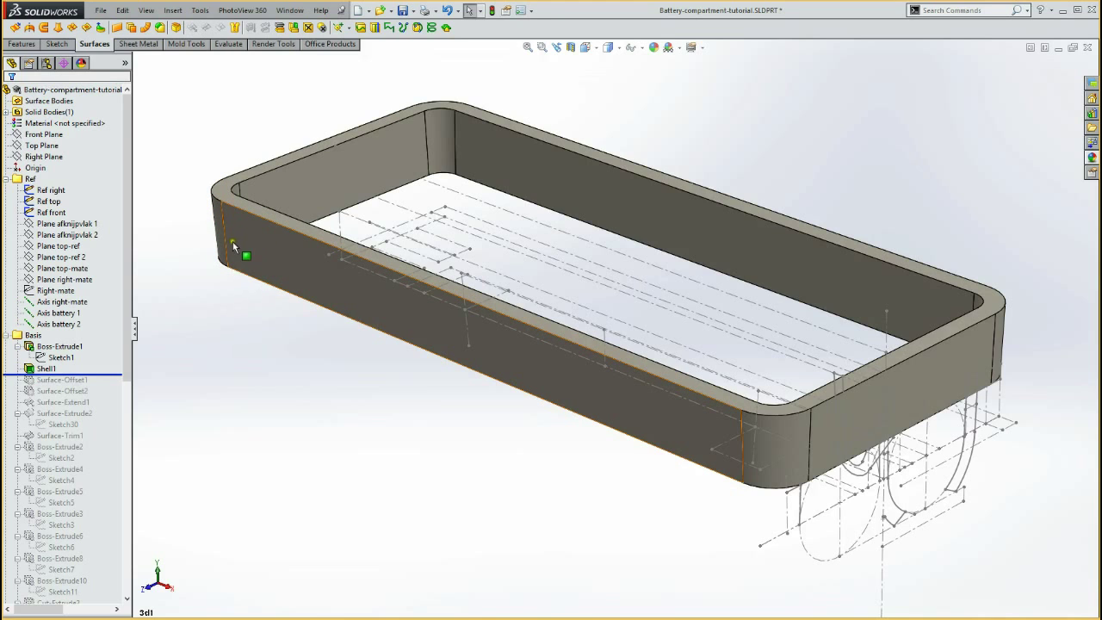
click(72, 375)
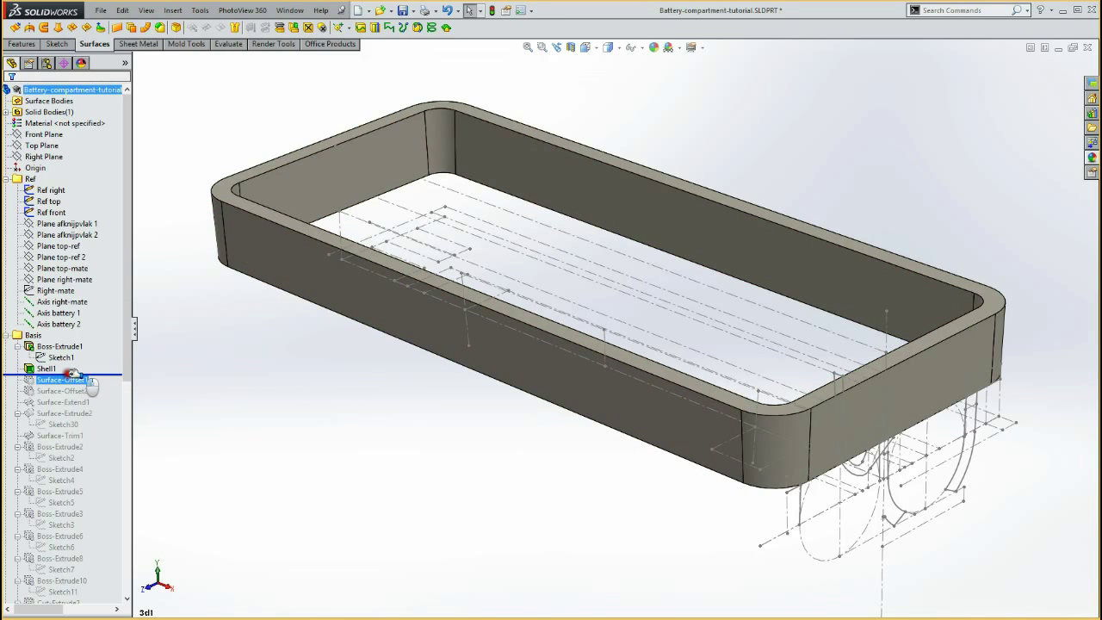
drag(72, 375, 60, 393)
click(61, 391)
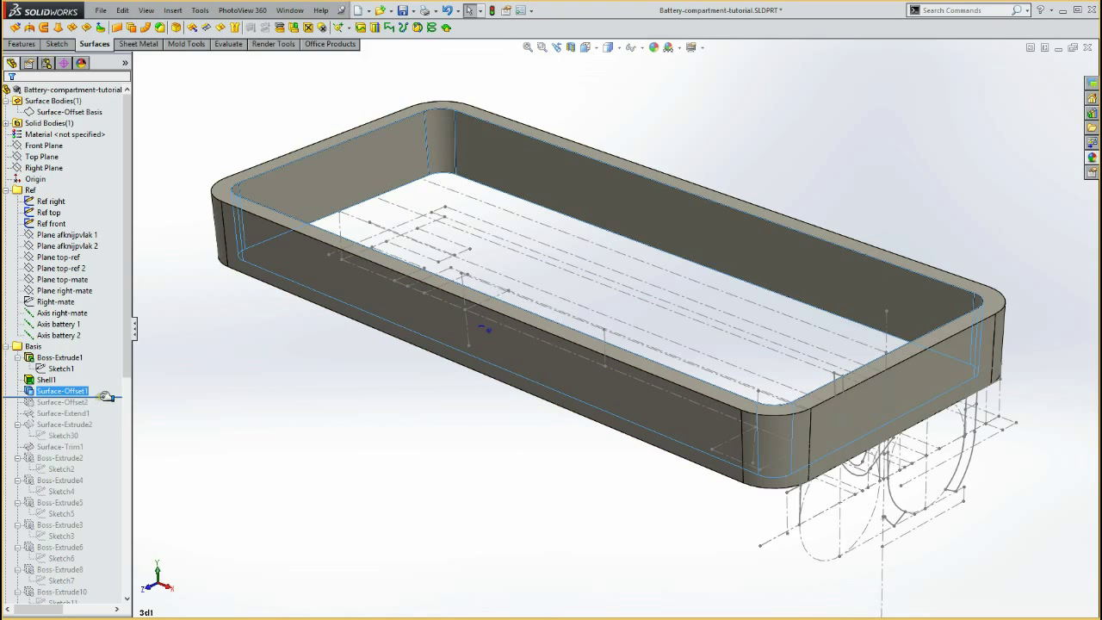
- Roll forward to Surface-Offset2 and highlight it, then continue through Surface-Extend1
drag(107, 397, 102, 408)
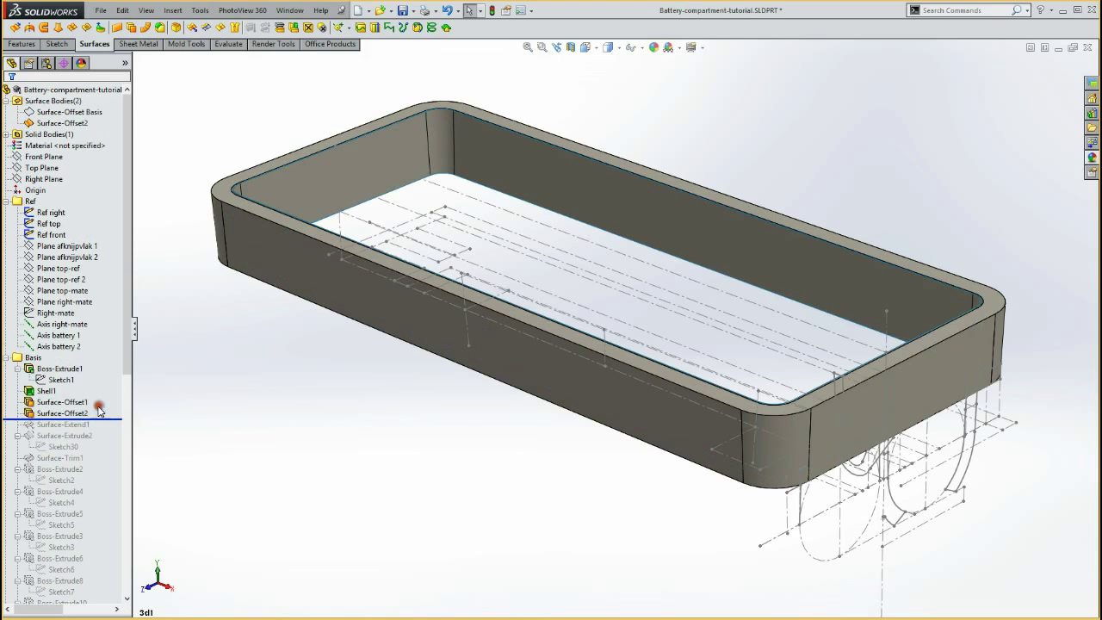
click(67, 413)
click(75, 416)
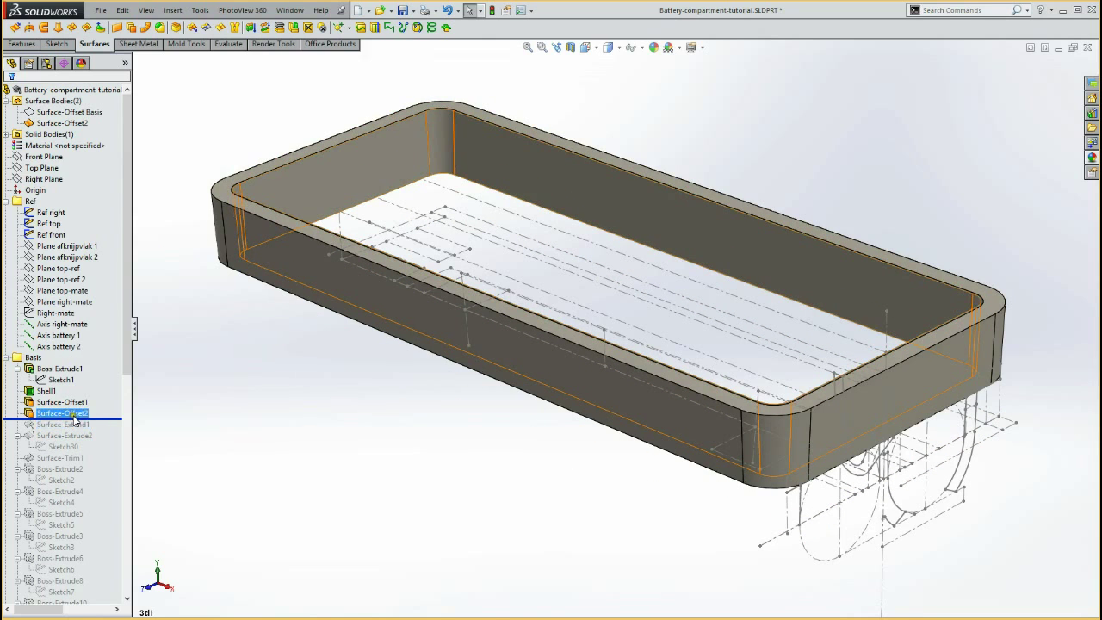
click(76, 425)
drag(82, 419, 82, 430)
click(183, 319)
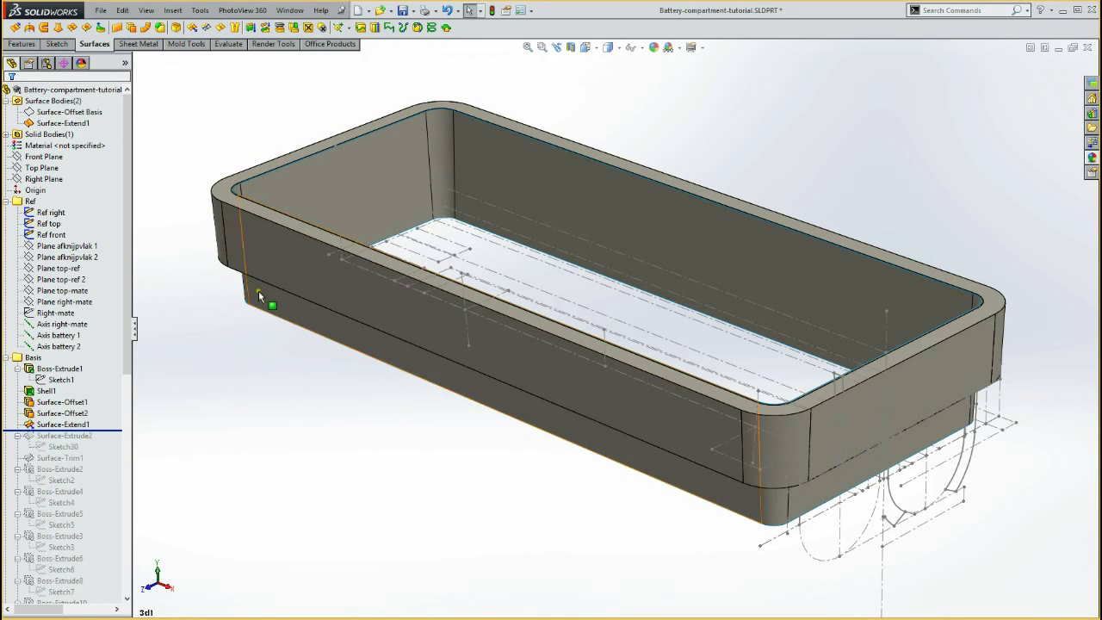
- Roll the part forward to include Surface-Extrude2 and compare its flat sheet with Boss-Extrude1
drag(100, 437, 102, 456)
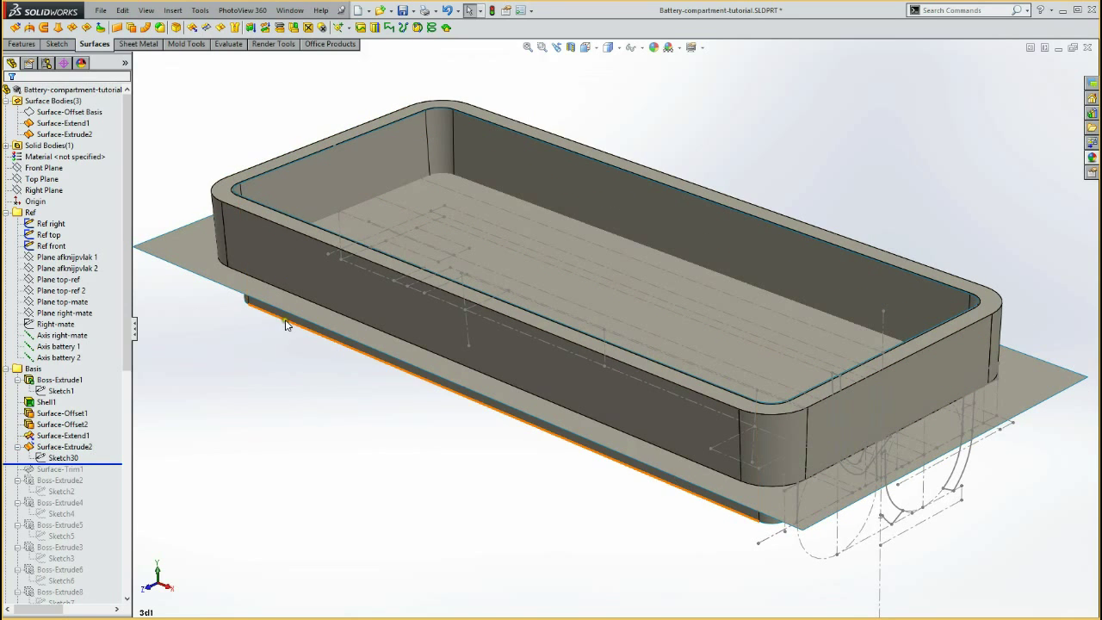
click(57, 448)
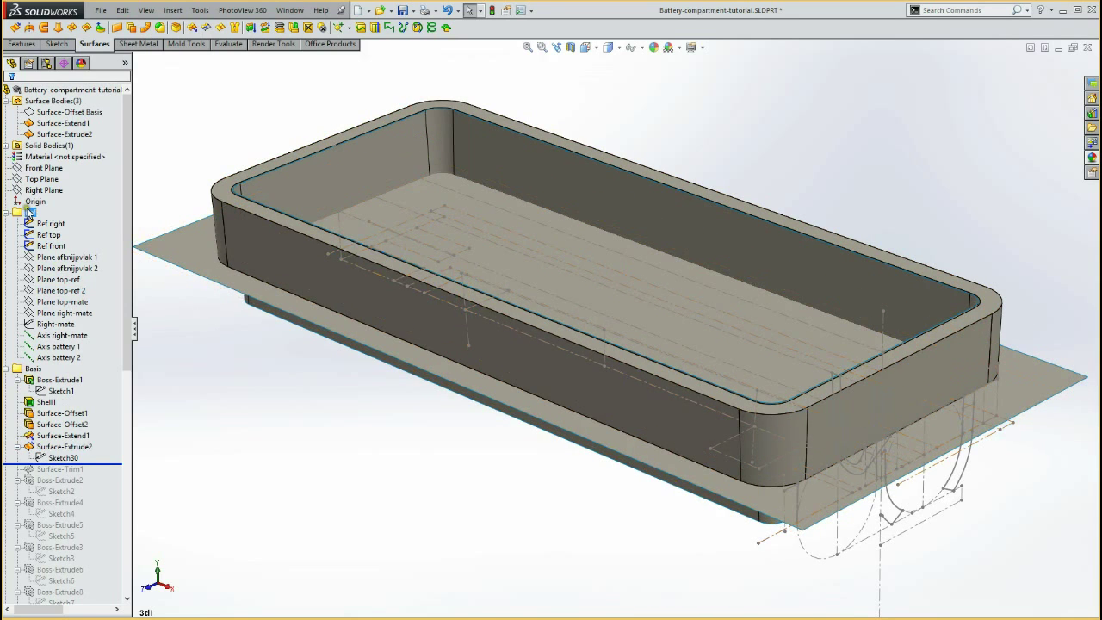
click(58, 380)
key(Escape)
- Inspect the Basis and Surface-Extend1 bodies, then roll forward past Surface-Trim1
click(8, 147)
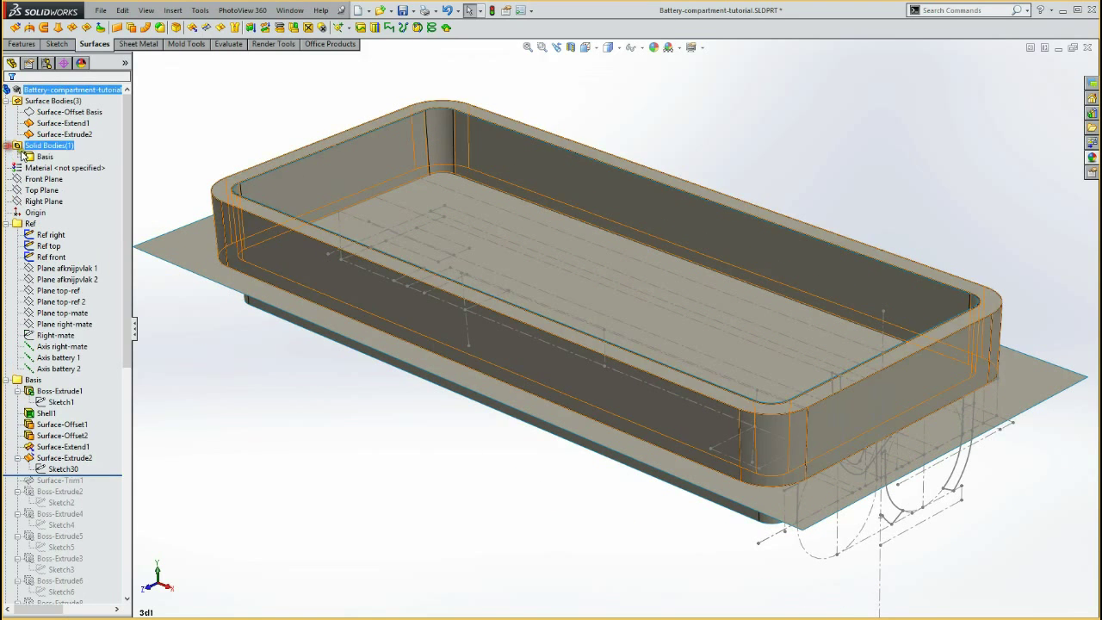
click(43, 156)
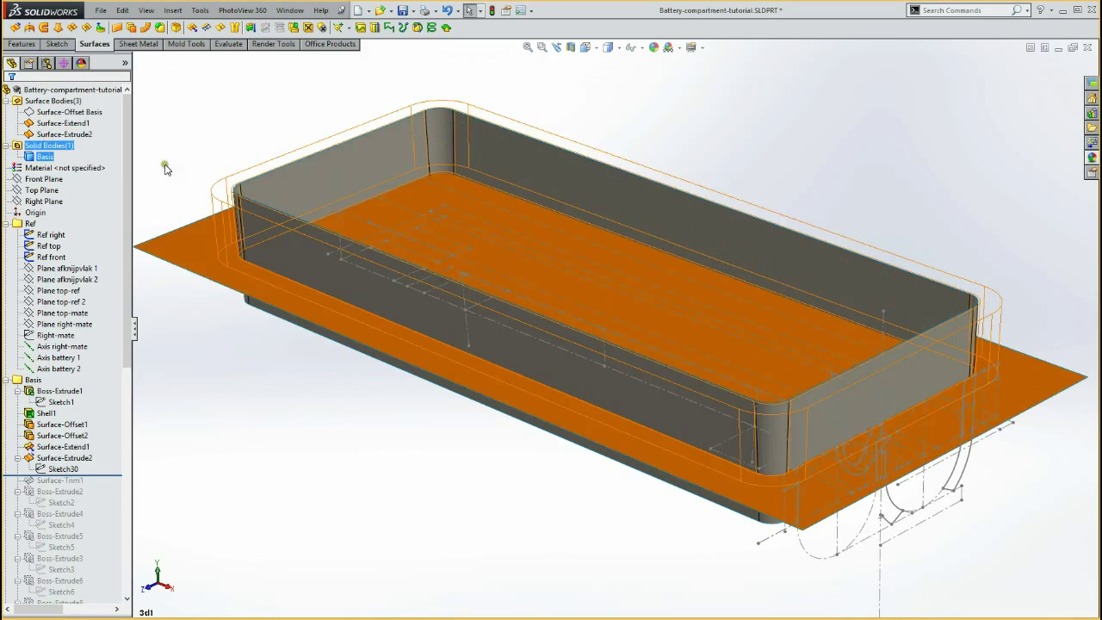
click(62, 125)
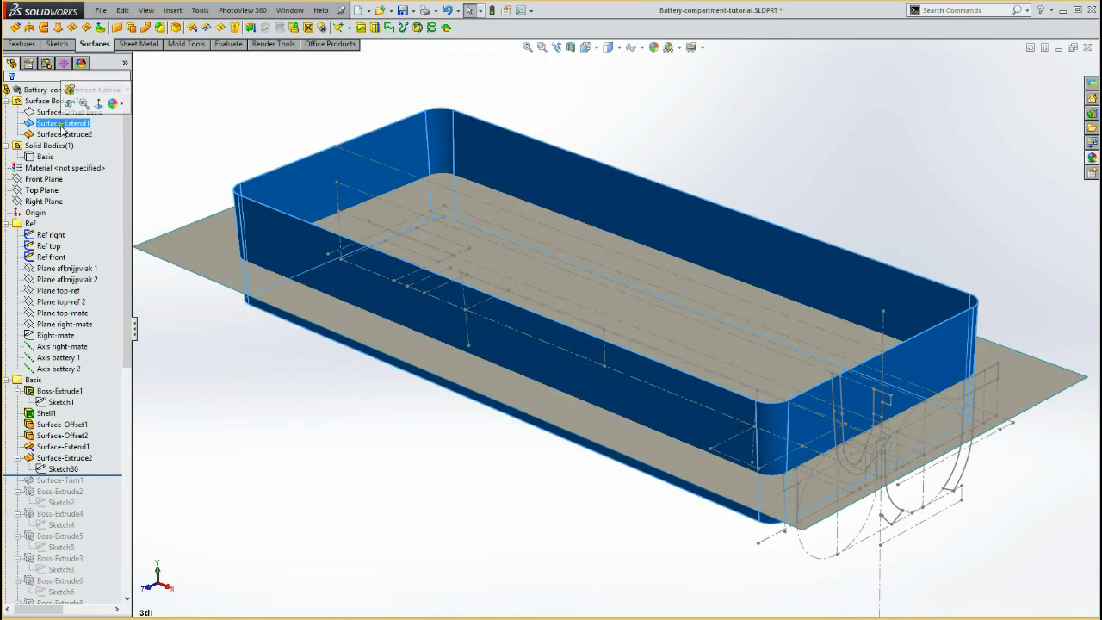
key(Escape)
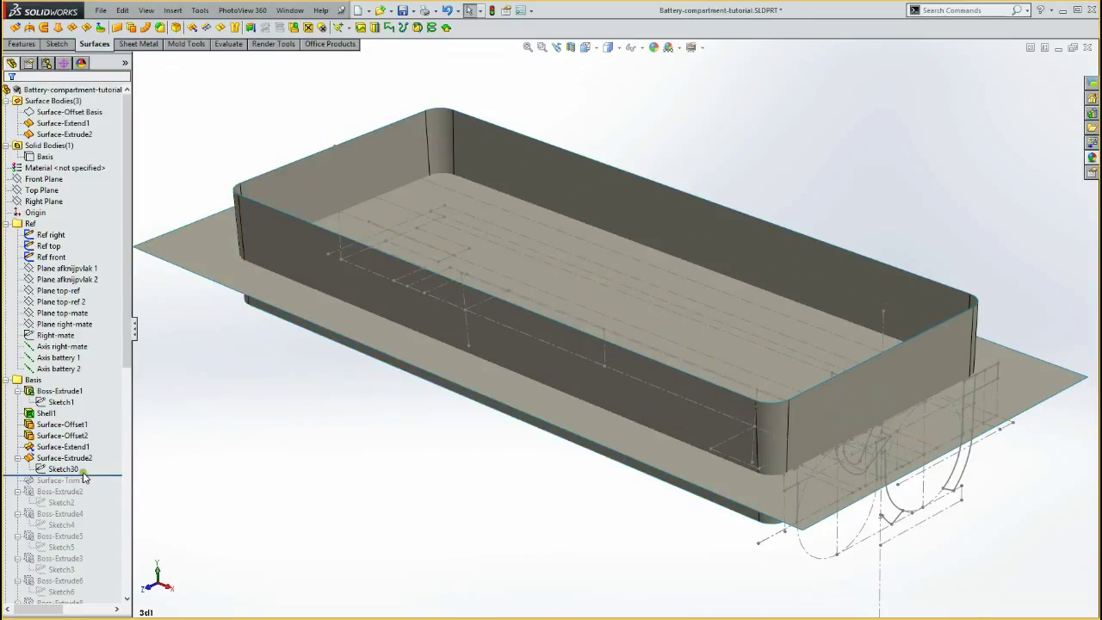
drag(96, 474, 91, 481)
click(50, 135)
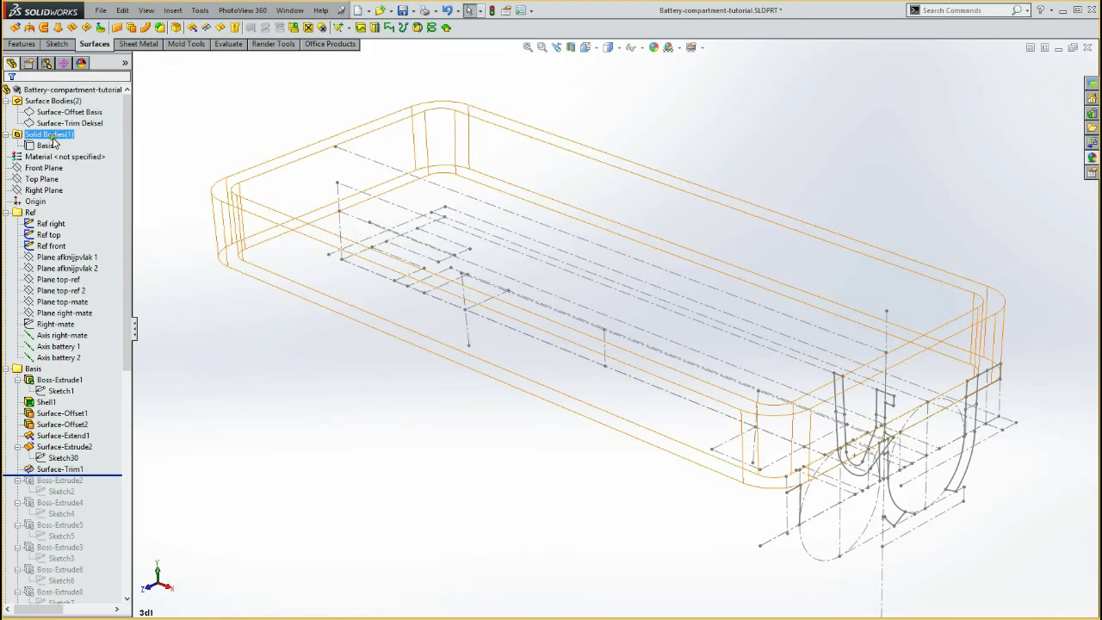
- Open Sketch2 for editing and compare its geometry against Sketch1
click(68, 123)
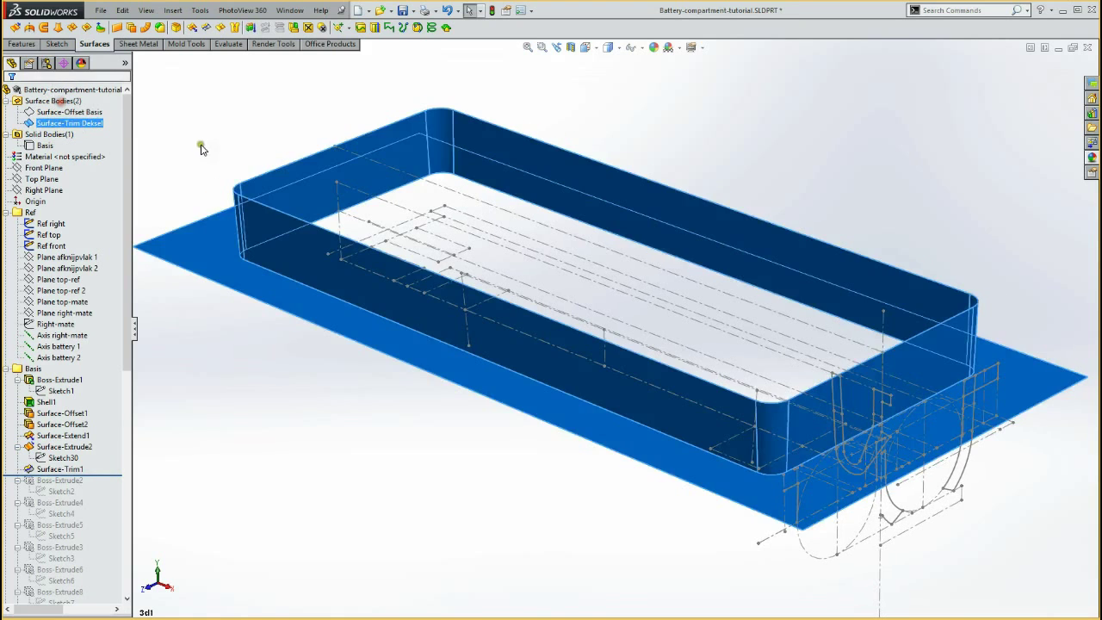
click(368, 486)
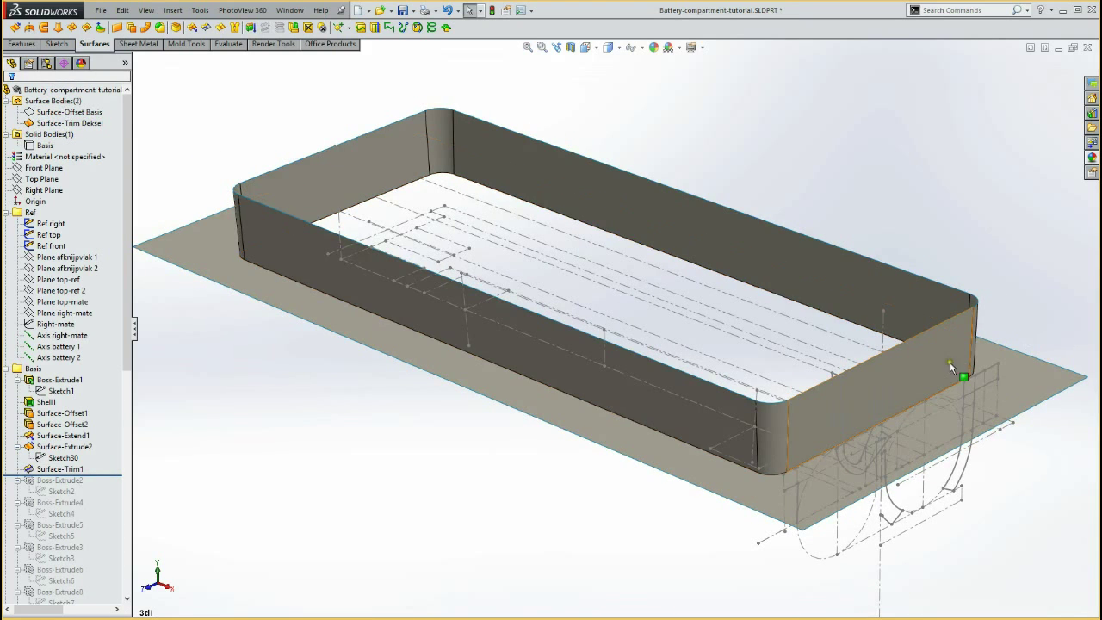
double_click(61, 492)
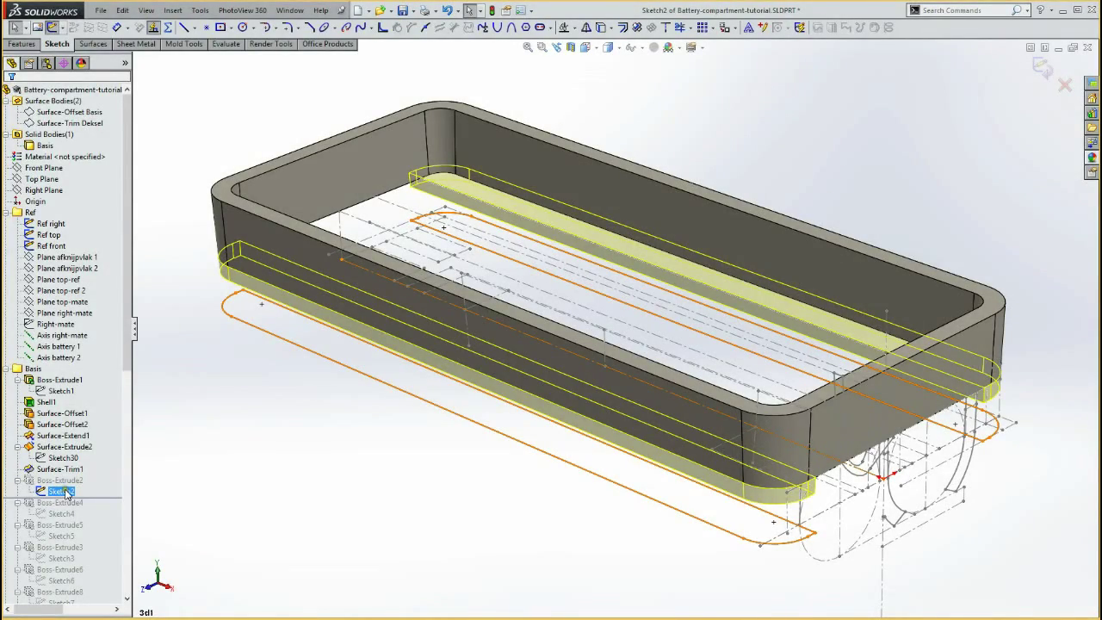
click(55, 393)
ctrl+click(58, 400)
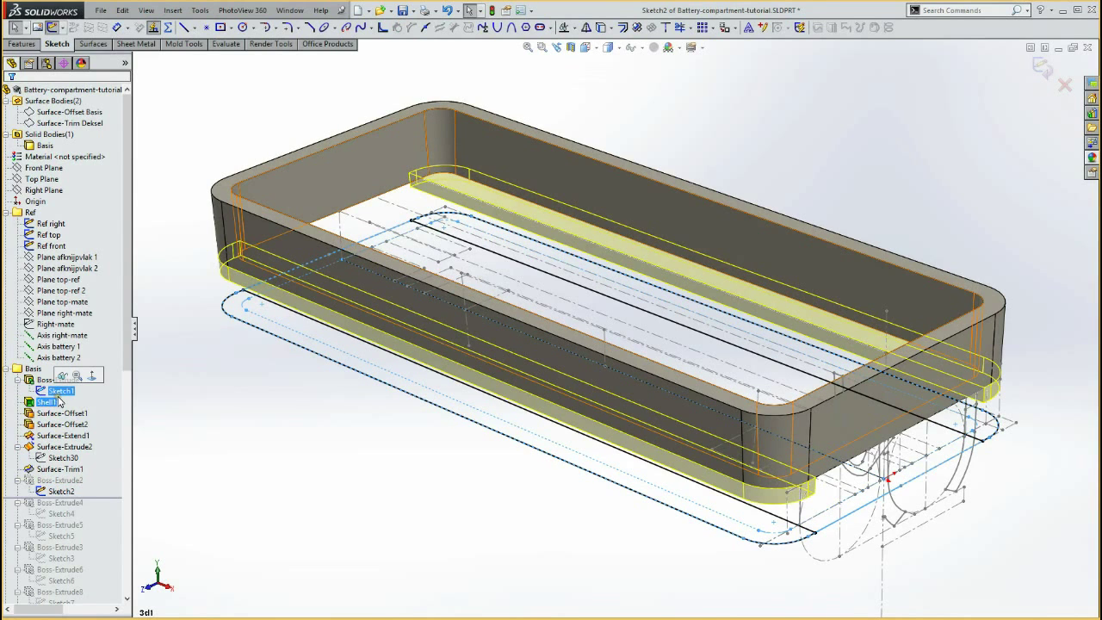
ctrl+click(59, 400)
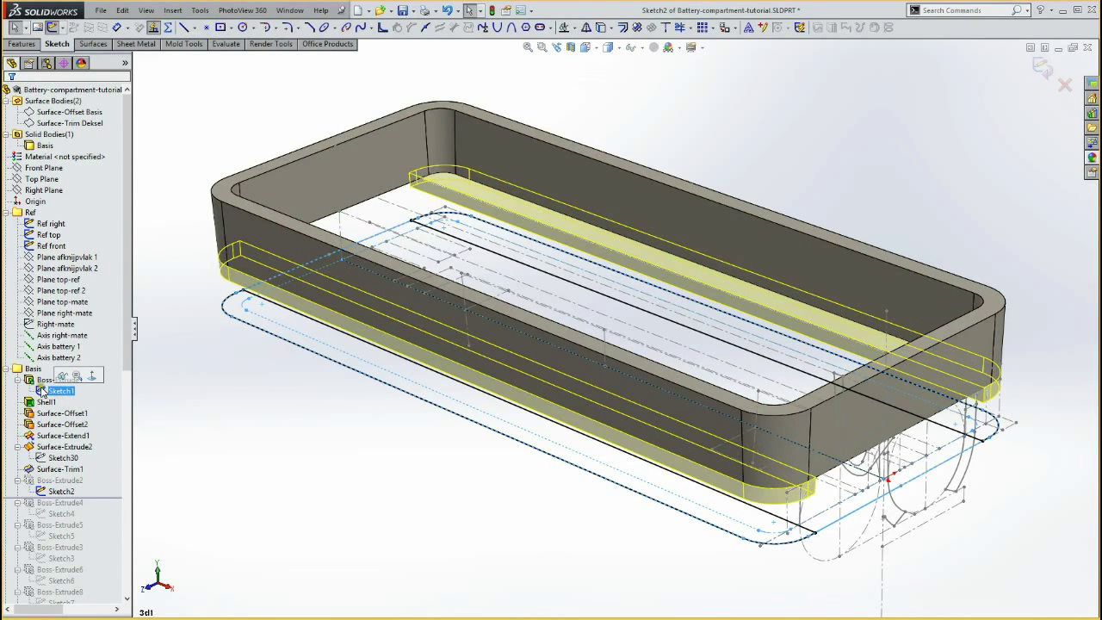
ctrl+click(60, 493)
click(59, 493)
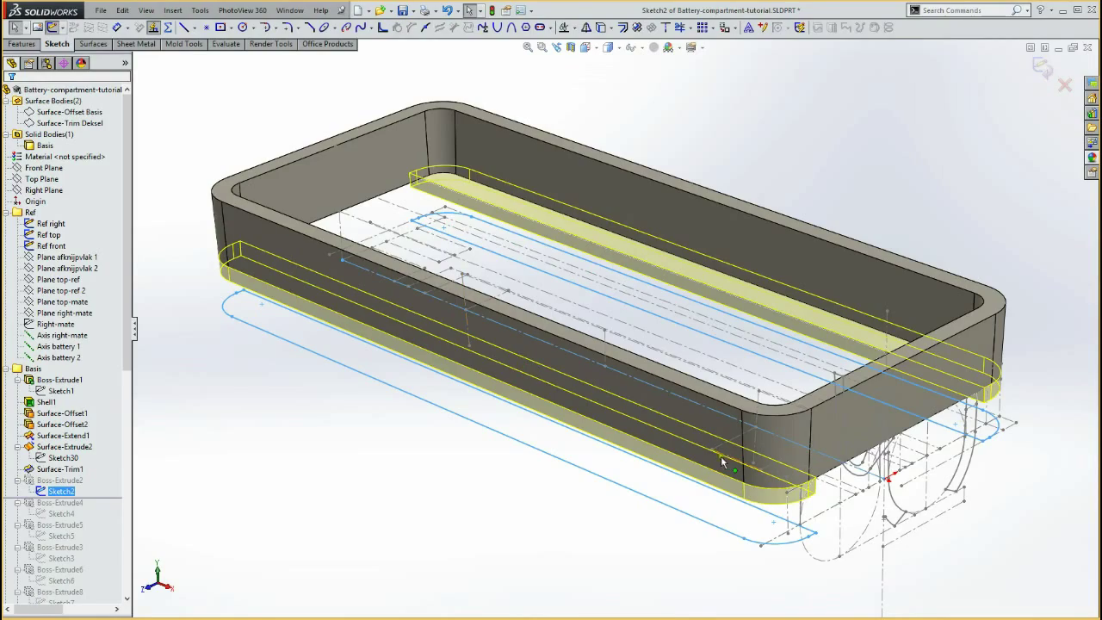
- From beneath the tray, join the rail line's end onto the arc endpoint
middle_drag(850, 311, 844, 376)
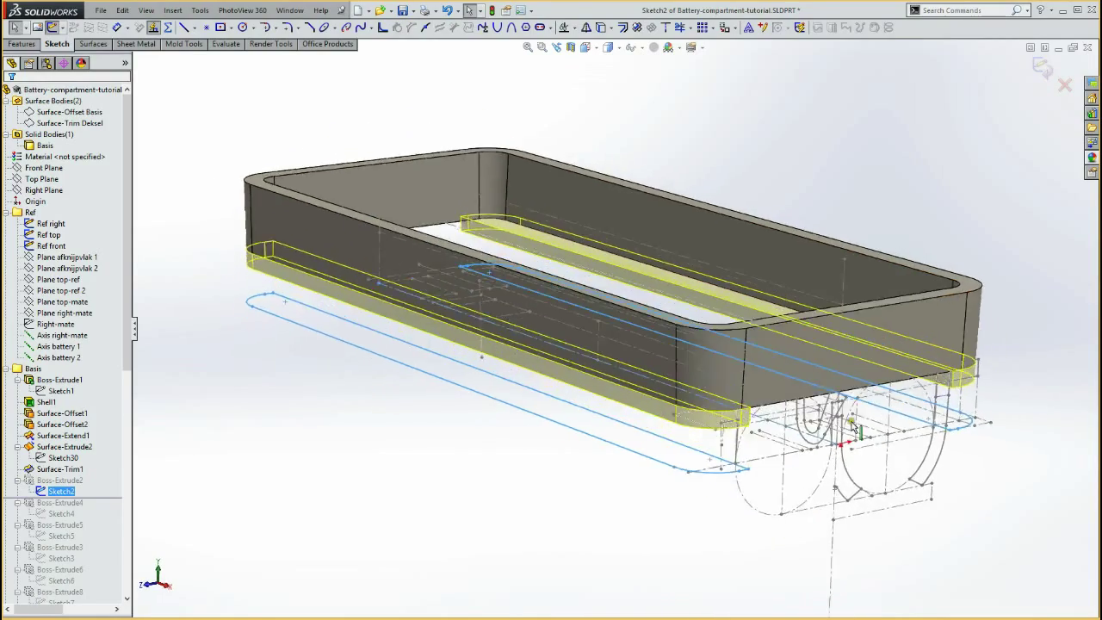
scroll(827, 414, down, 5)
scroll(741, 455, down, 2)
scroll(674, 445, down, 2)
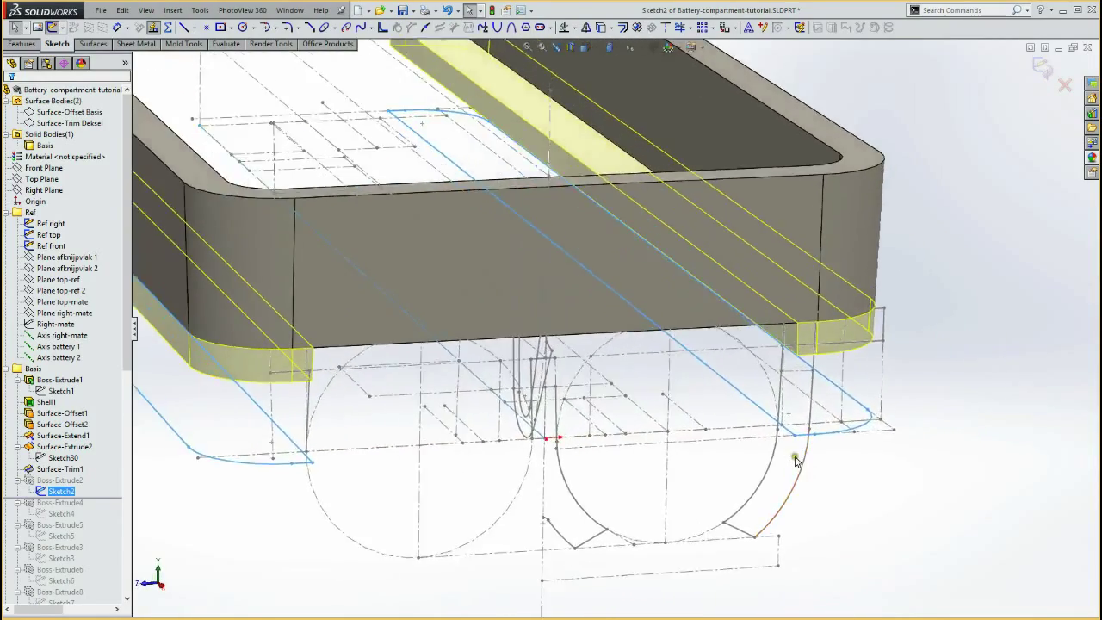
scroll(861, 362, down, 2)
scroll(888, 330, down, 1)
scroll(861, 345, down, 2)
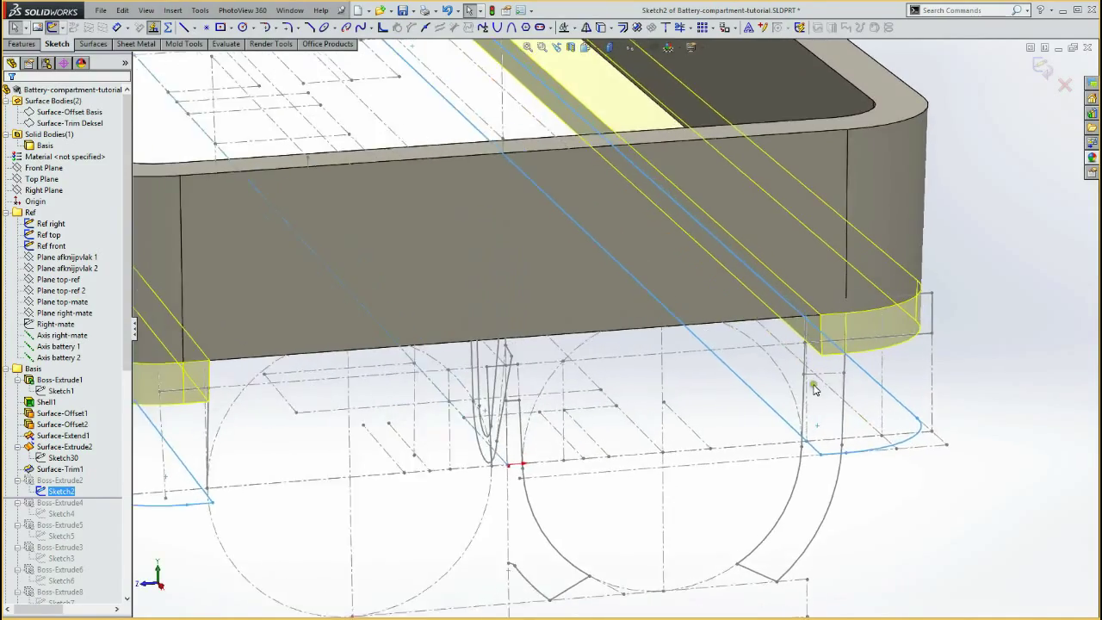
scroll(827, 361, down, 2)
scroll(844, 317, down, 1)
mouse_move(845, 318)
middle_down()
mouse_move(849, 307)
mouse_move(866, 339)
mouse_move(879, 317)
middle_up()
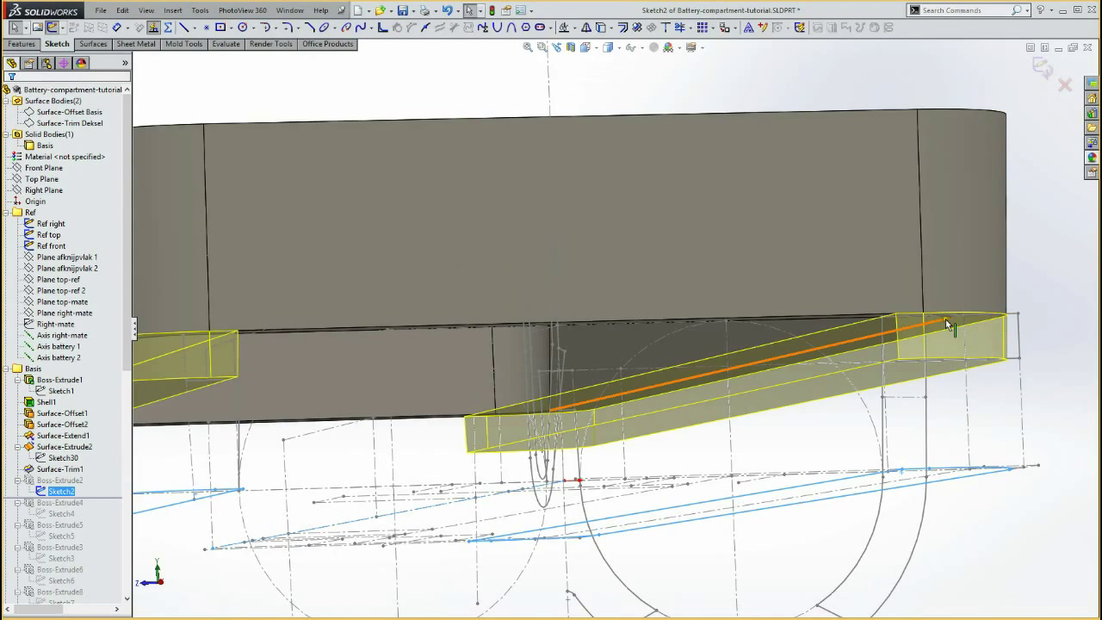
click(883, 321)
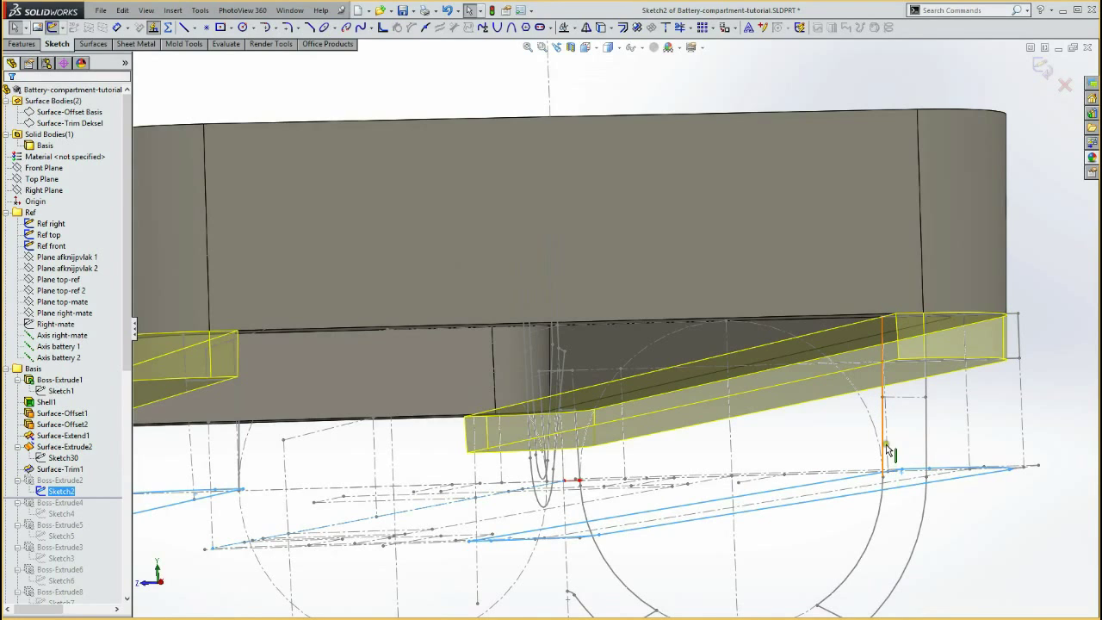
middle_drag(890, 483, 764, 479)
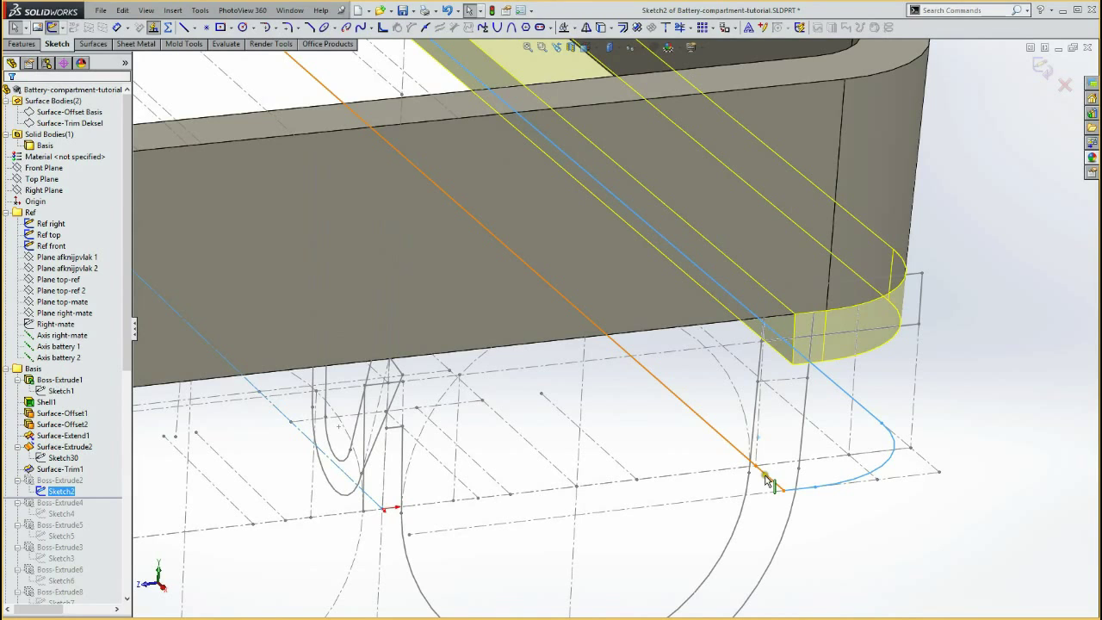
drag(771, 477, 783, 489)
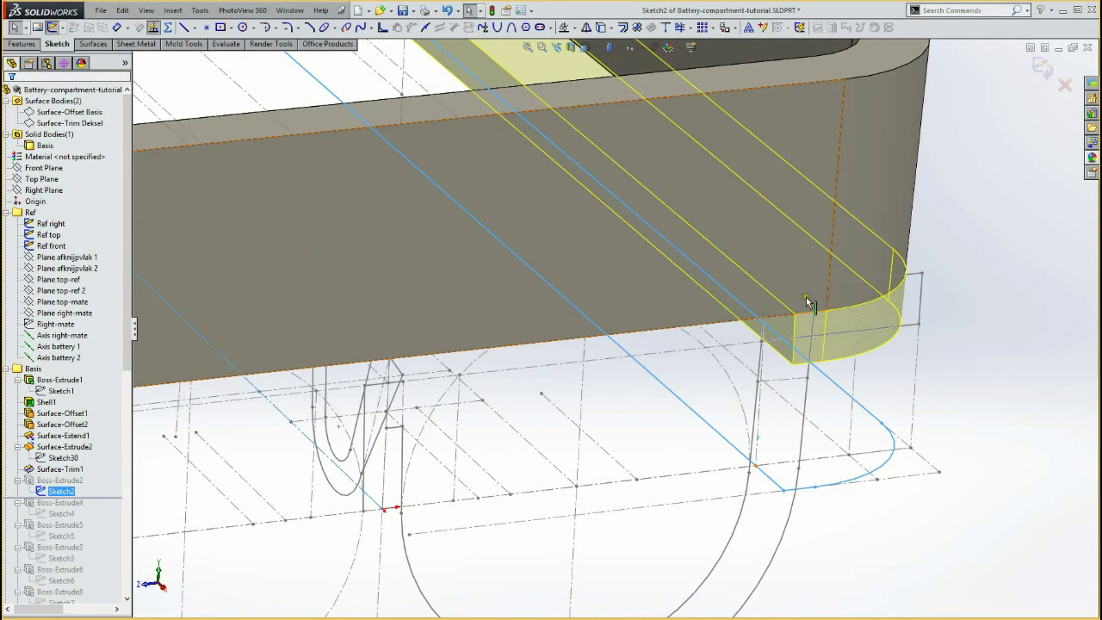
- Select the short Ref right line and the Boss-Extrude2 feature
click(906, 280)
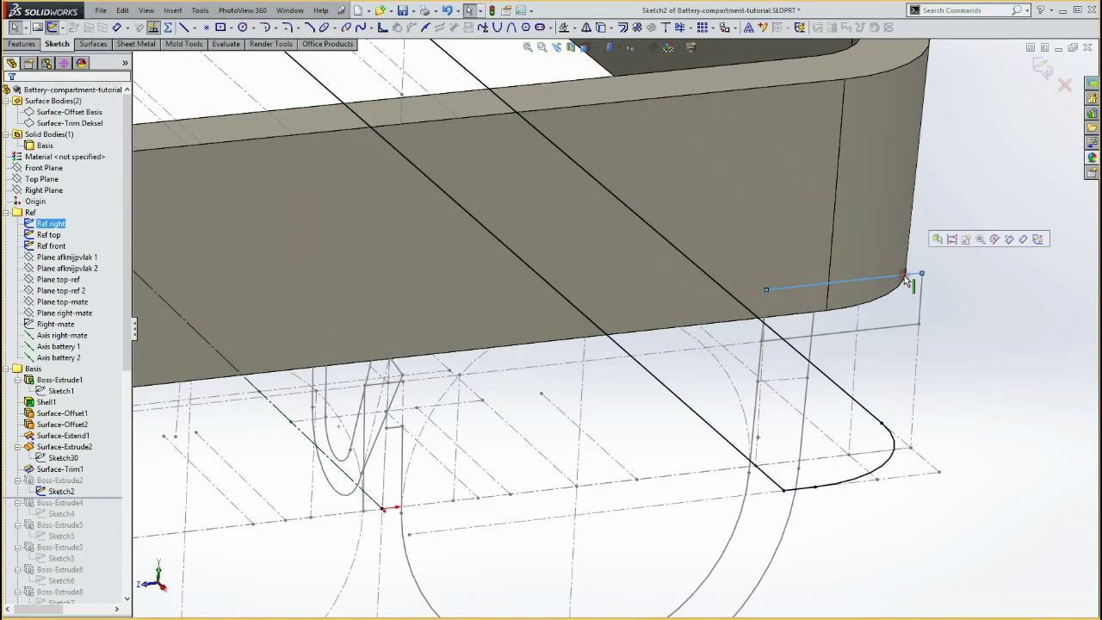
key(Left)
key(Left)
key(Left)
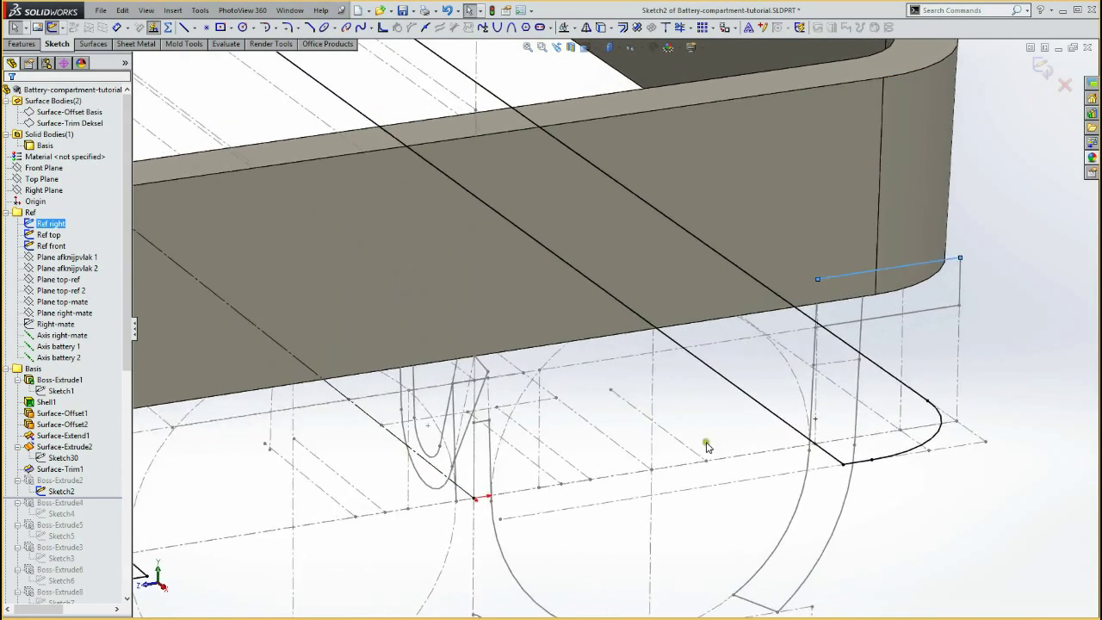
mouse_move(711, 449)
middle_down()
mouse_move(591, 405)
mouse_move(361, 392)
middle_up()
scroll(605, 408, up, 3)
click(54, 481)
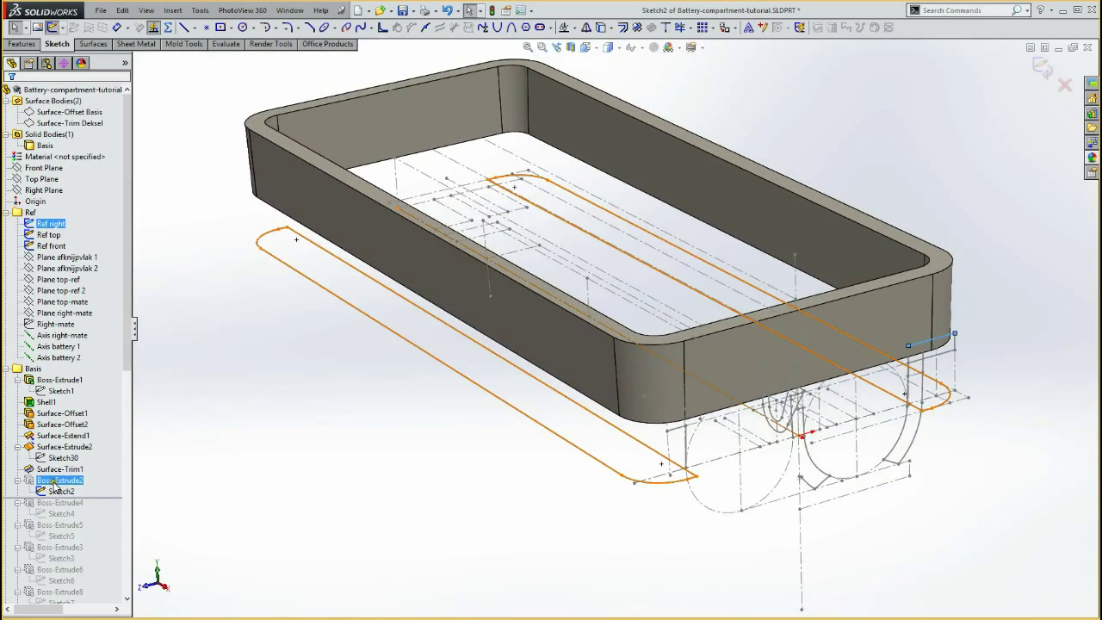
- Exit Sketch2 and edit Boss-Extrude2: Point35 to Point36 on Ref right, 2.00° draft
key(ctrl+b)
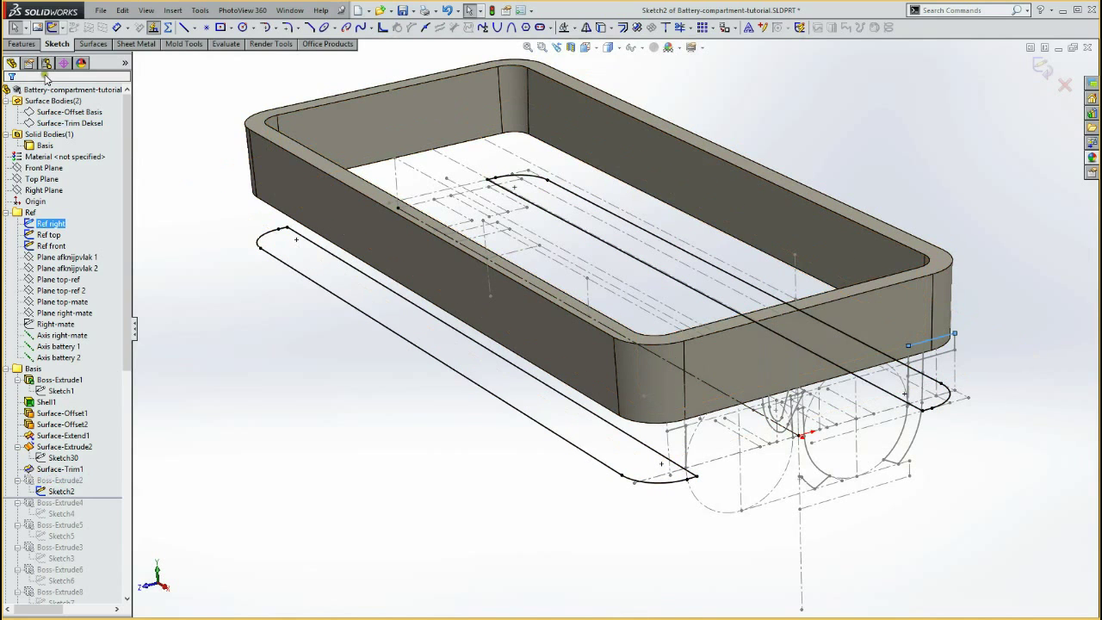
click(64, 482)
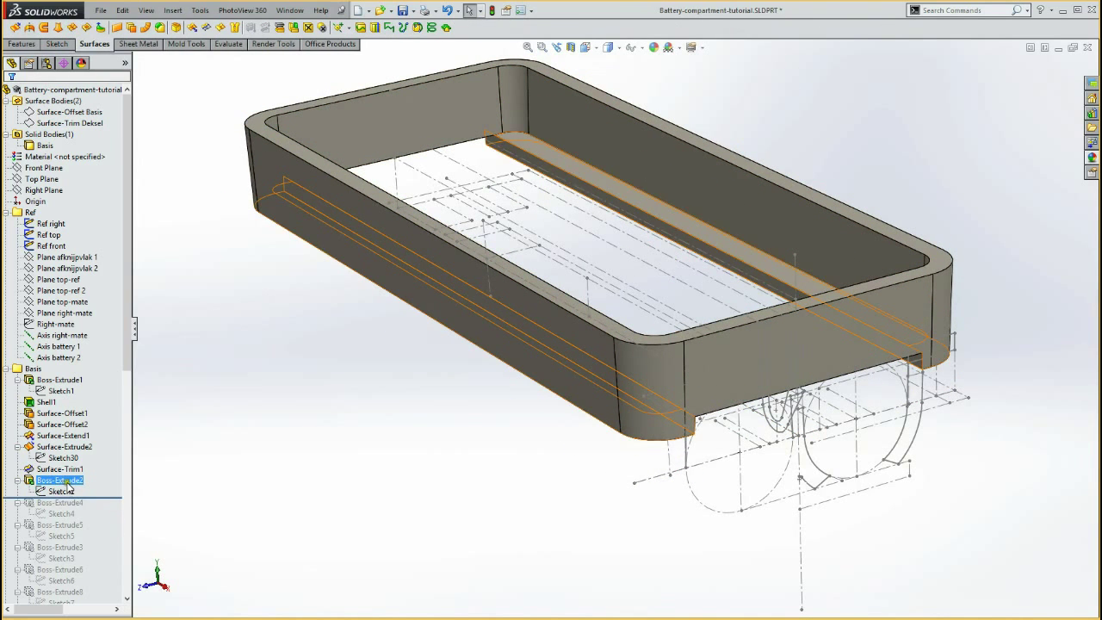
click(84, 454)
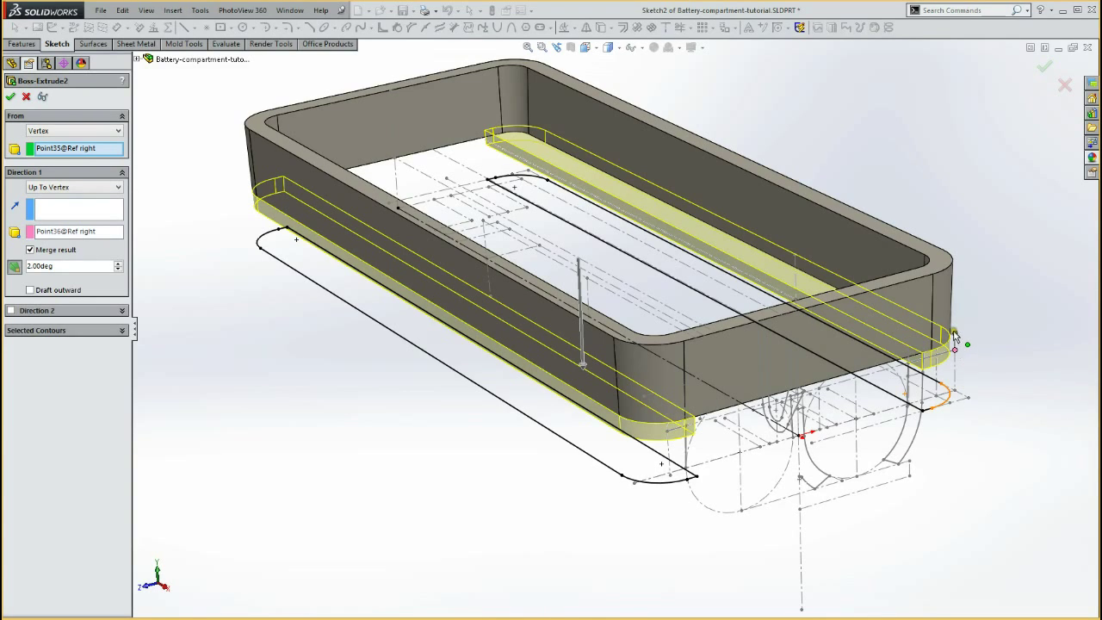
- Orbit and zoom around the part to inspect Boss-Extrude2's drafted side rails from low side angles
middle_drag(956, 334, 954, 347)
scroll(954, 347, down, 2)
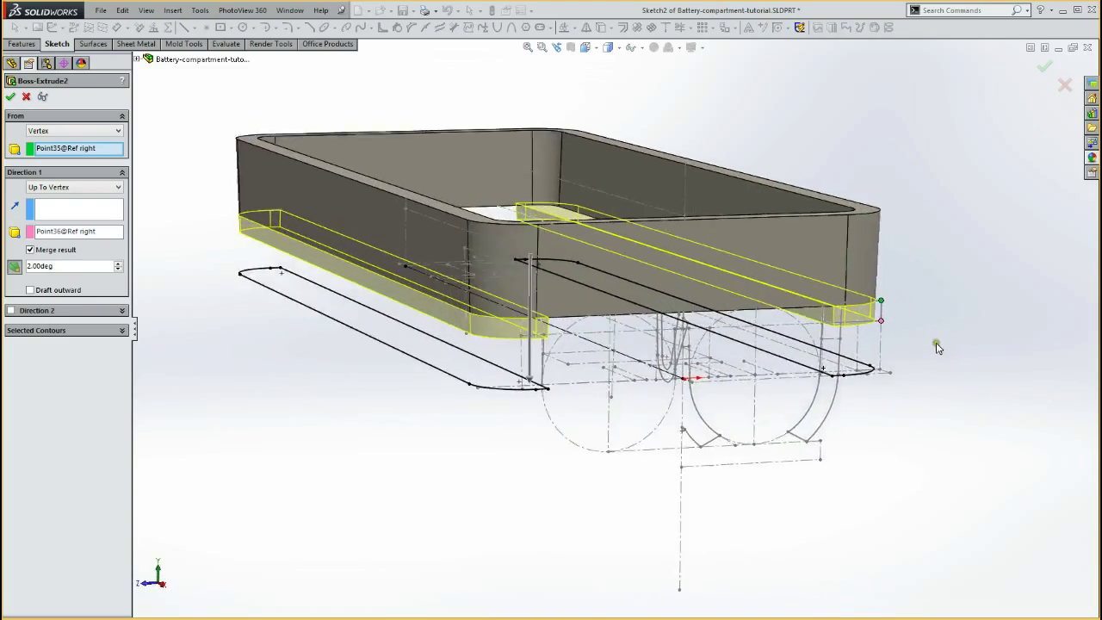
scroll(938, 349, down, 2)
scroll(900, 357, down, 2)
scroll(861, 357, down, 2)
middle_drag(915, 429, 950, 427)
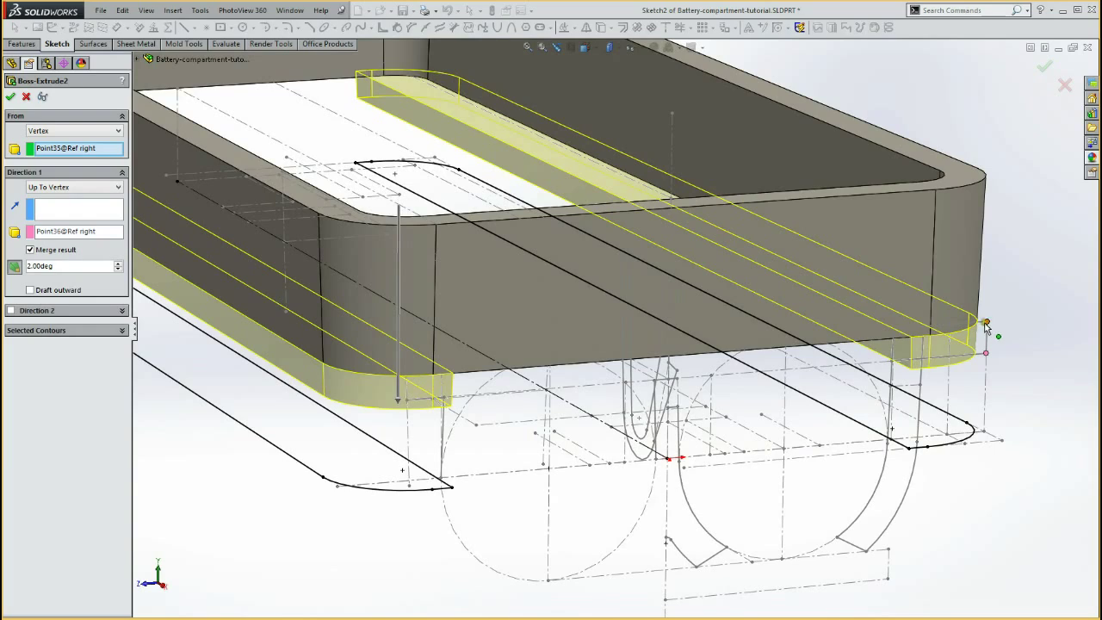
mouse_move(981, 338)
middle_down()
mouse_move(861, 406)
mouse_move(1005, 351)
middle_up()
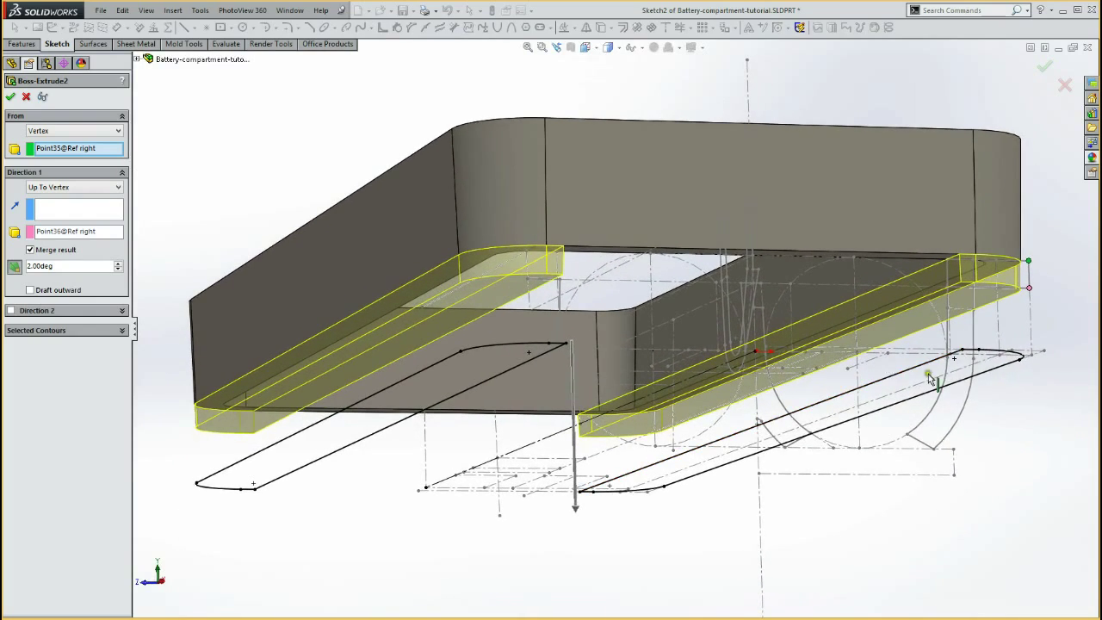
mouse_move(1005, 352)
middle_down()
mouse_move(461, 320)
mouse_move(152, 197)
middle_up()
scroll(461, 320, down, 3)
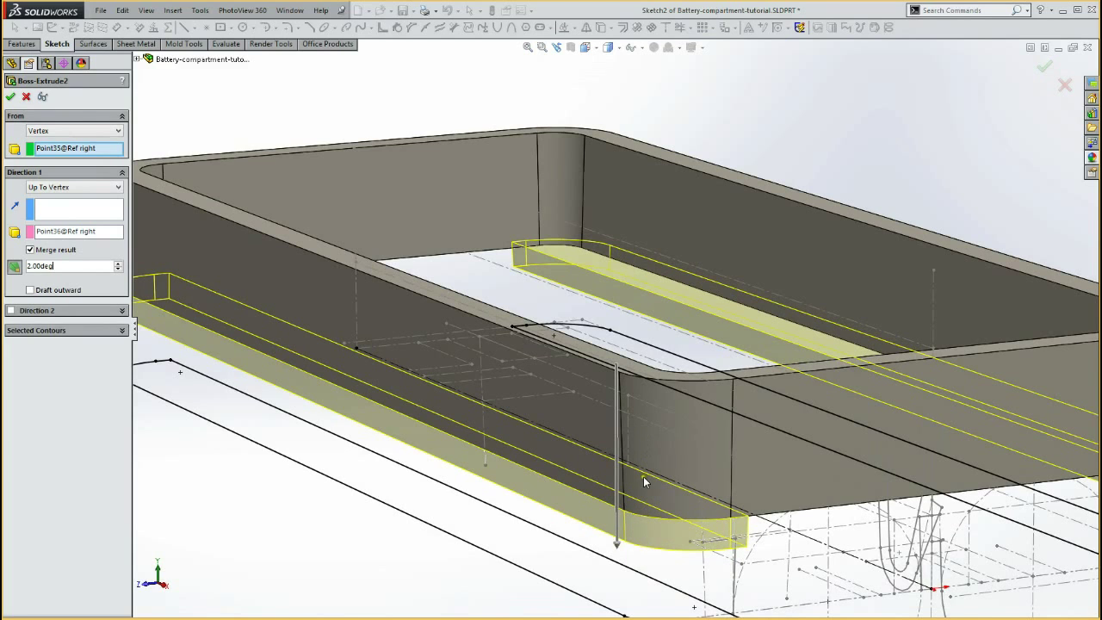
scroll(643, 477, up, 3)
middle_drag(655, 504, 941, 317)
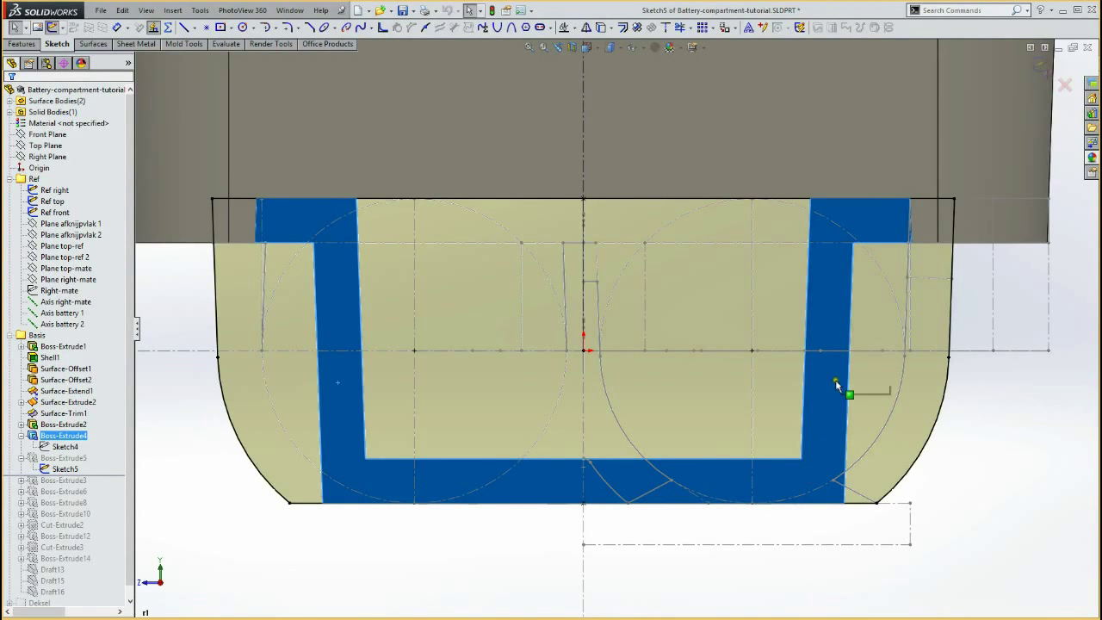
- Deselect Boss-Extrude4, display the Ref right reference sketch, and switch to isometric view
click(284, 403)
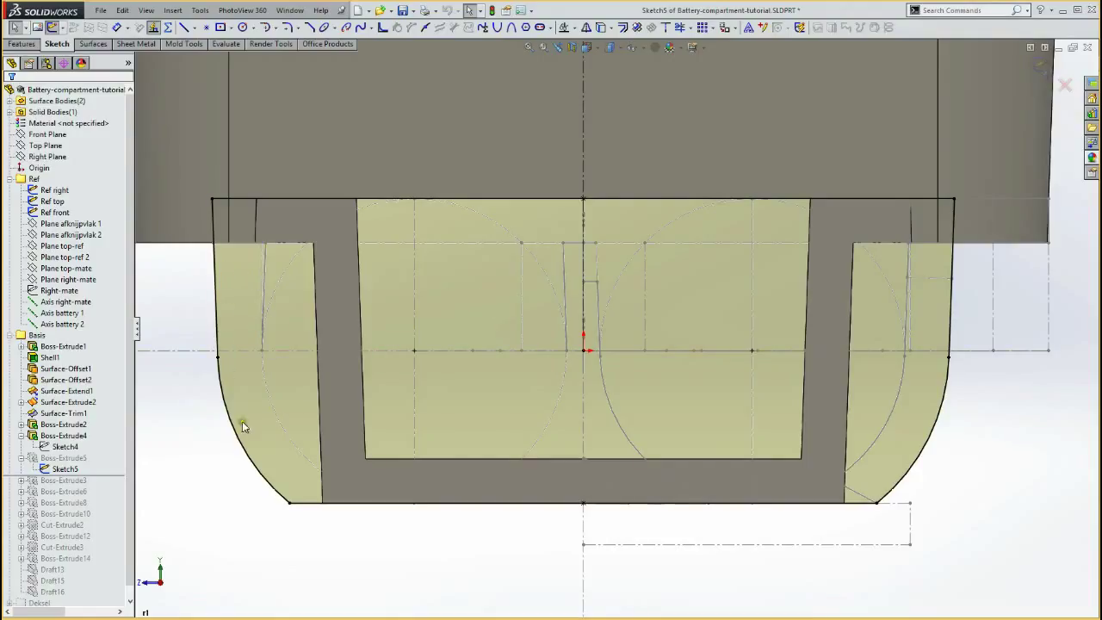
click(57, 191)
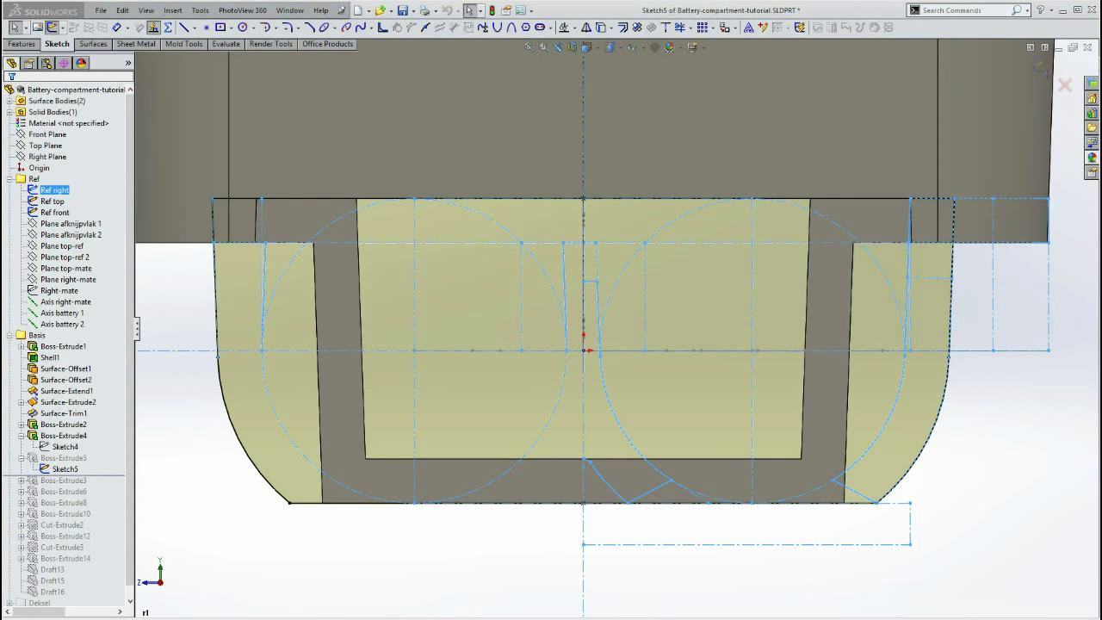
key(ctrl+7)
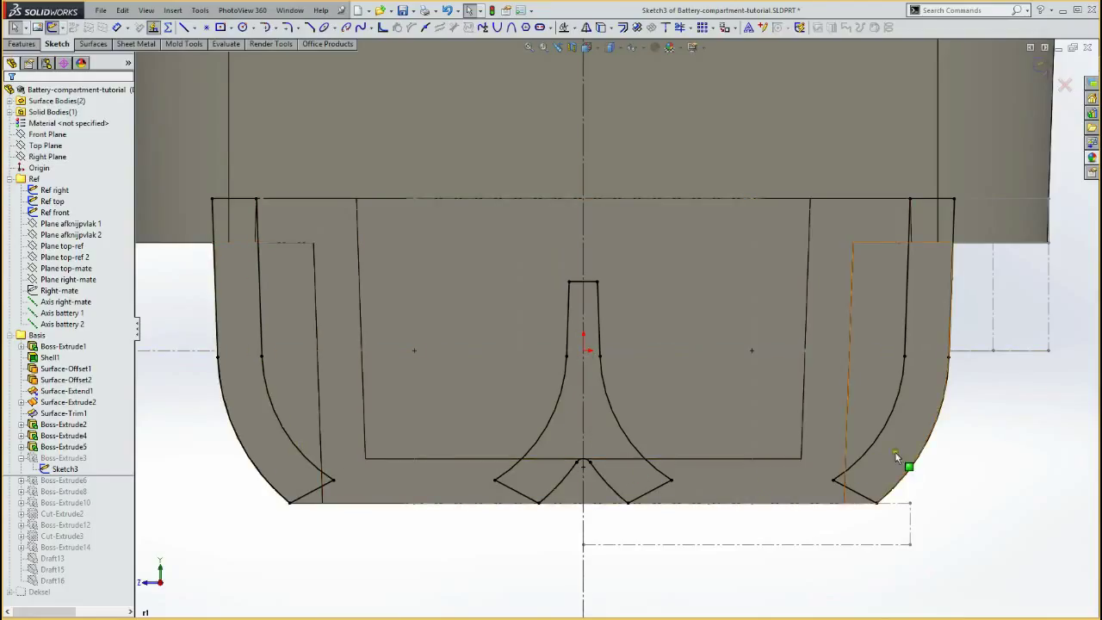
- Select Ref right for comparison, then exit Sketch3 so Boss-Extrude3 builds the curved cradle walls
click(50, 191)
click(50, 192)
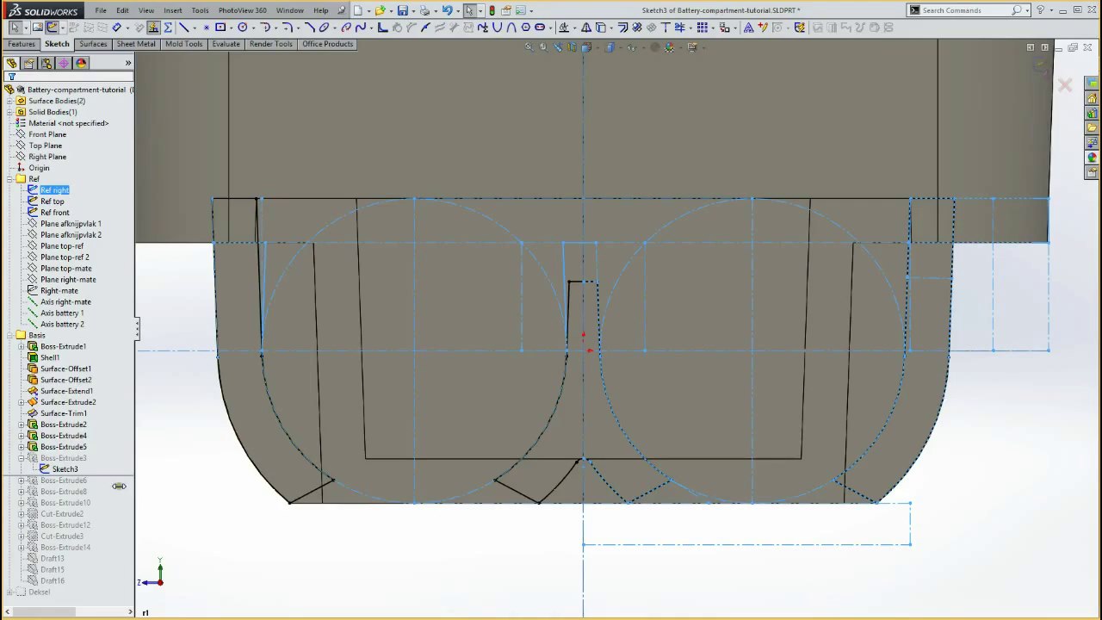
click(60, 462)
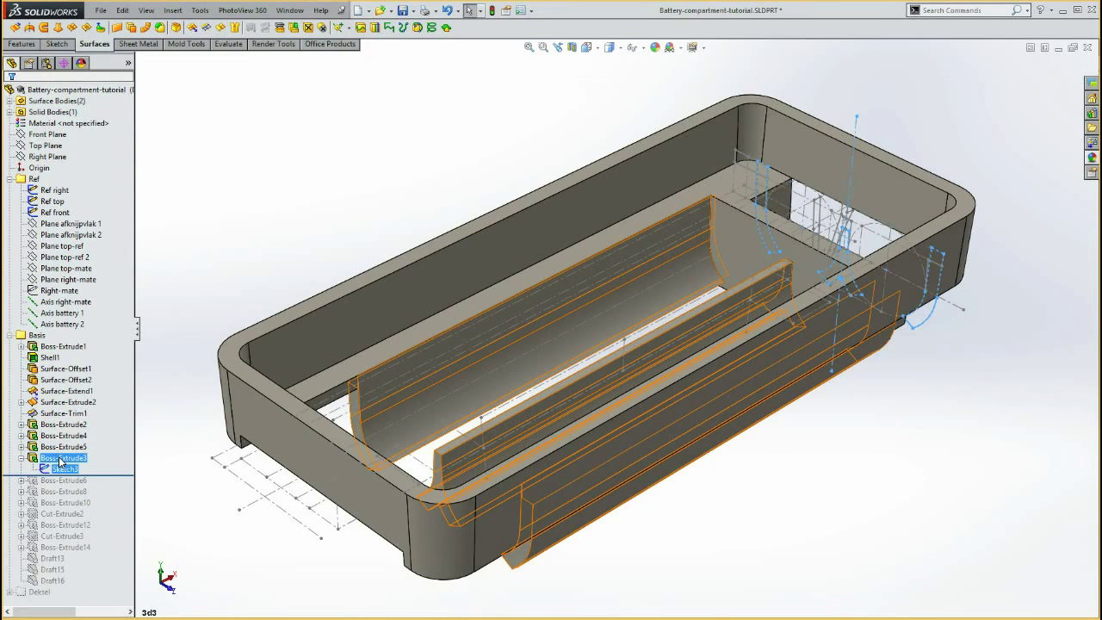
- Roll the feature history forward past Boss-Extrude6
drag(60, 463, 62, 481)
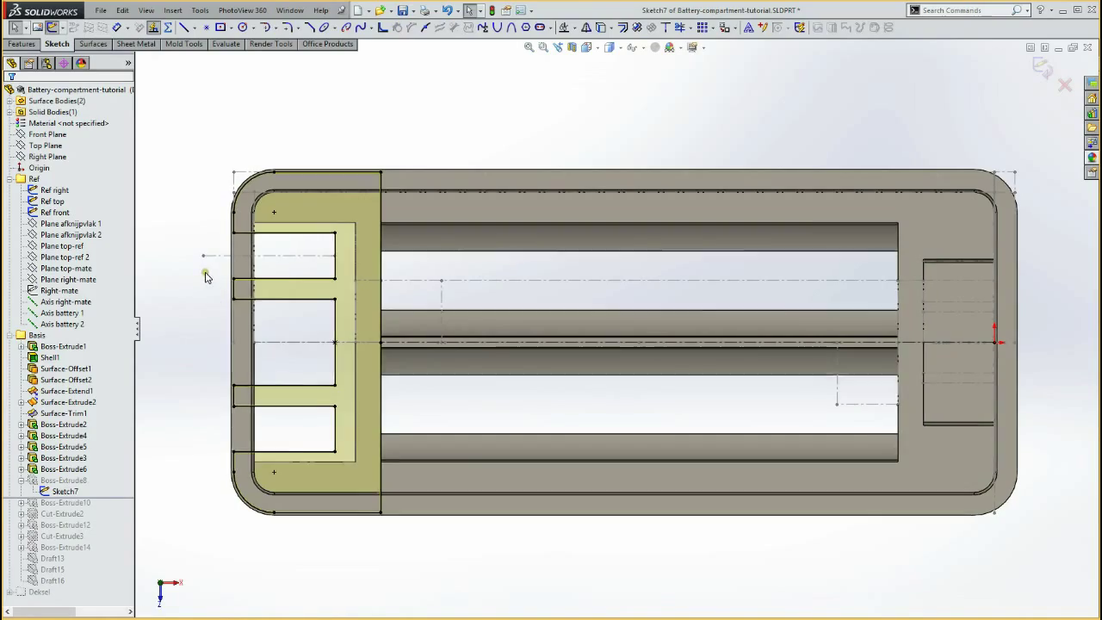
key(ctrl+7)
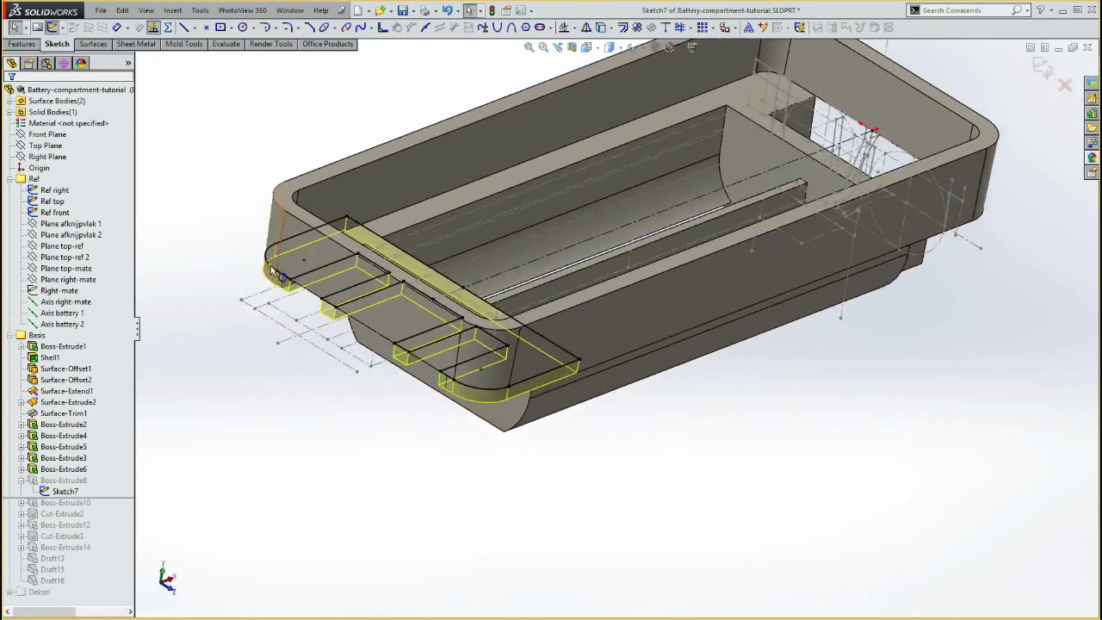
scroll(273, 268, down, 3)
scroll(274, 268, down, 3)
scroll(361, 403, down, 3)
scroll(361, 403, up, 2)
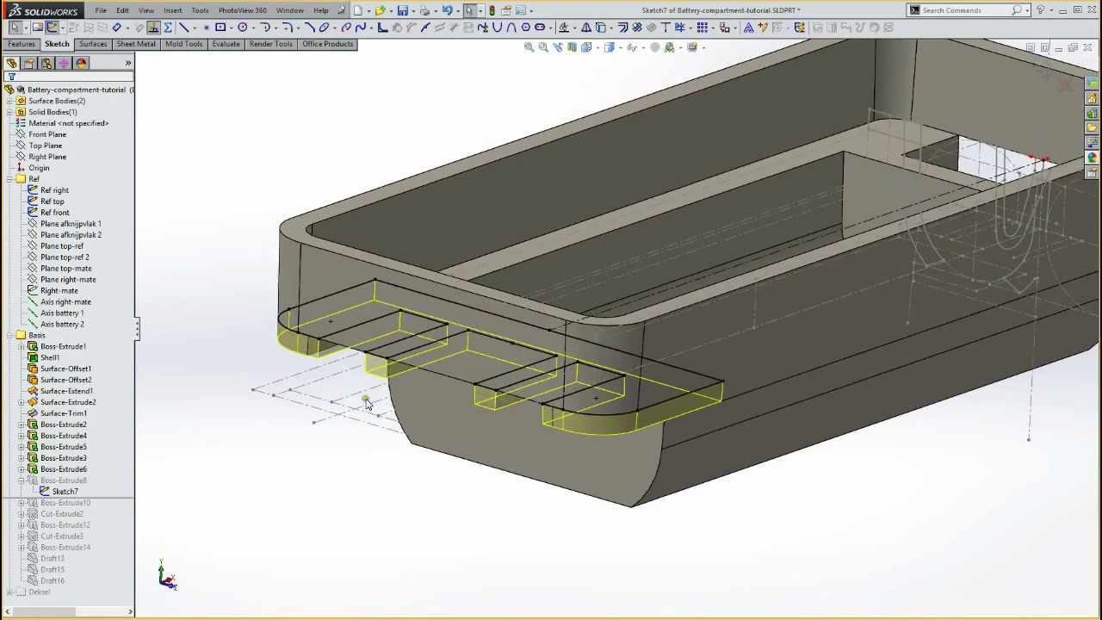
mouse_move(381, 442)
middle_down()
mouse_move(435, 527)
mouse_move(408, 407)
middle_up()
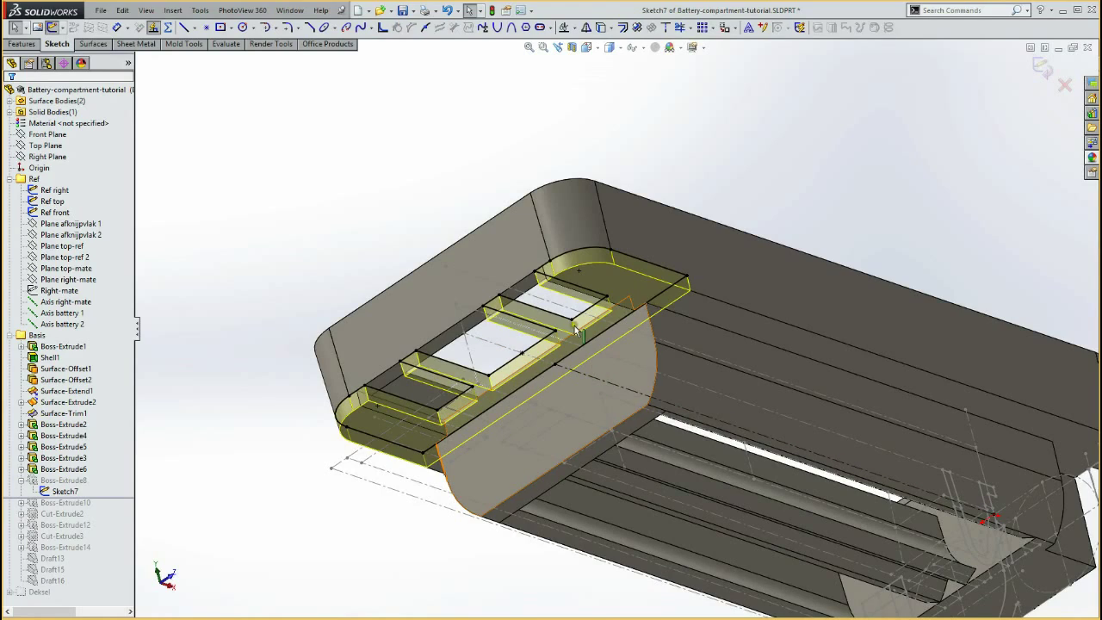
mouse_move(499, 341)
middle_down()
mouse_move(442, 365)
mouse_move(444, 293)
middle_up()
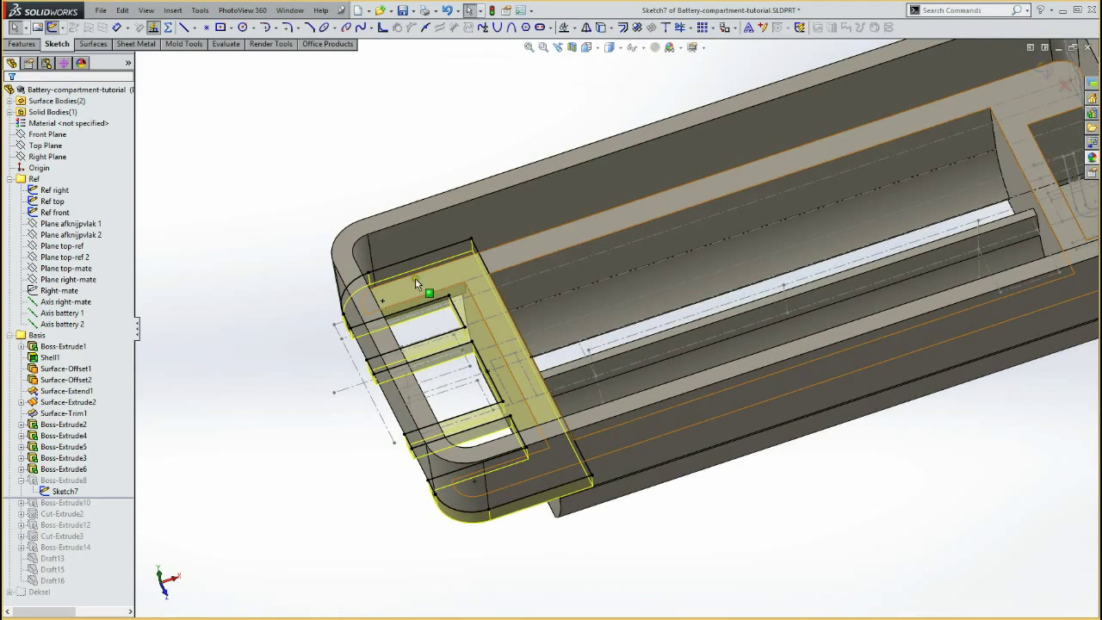